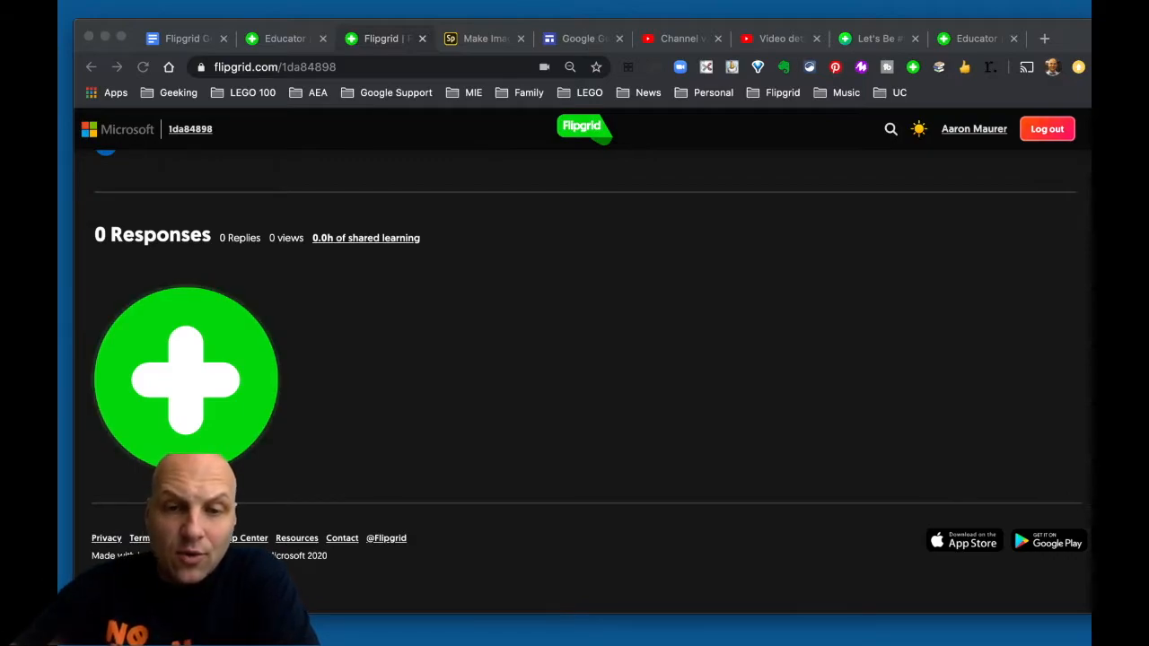
# Start a new video response and search the sticker library for "arrows".
pyautogui.click(566, 464)
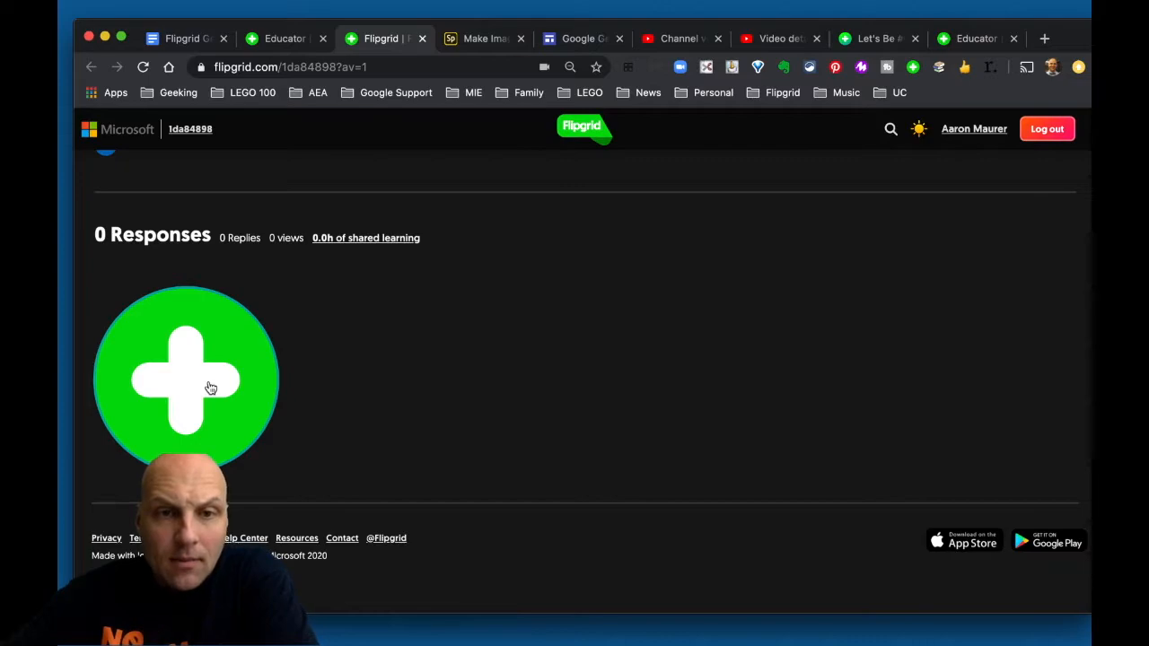
pyautogui.click(210, 387)
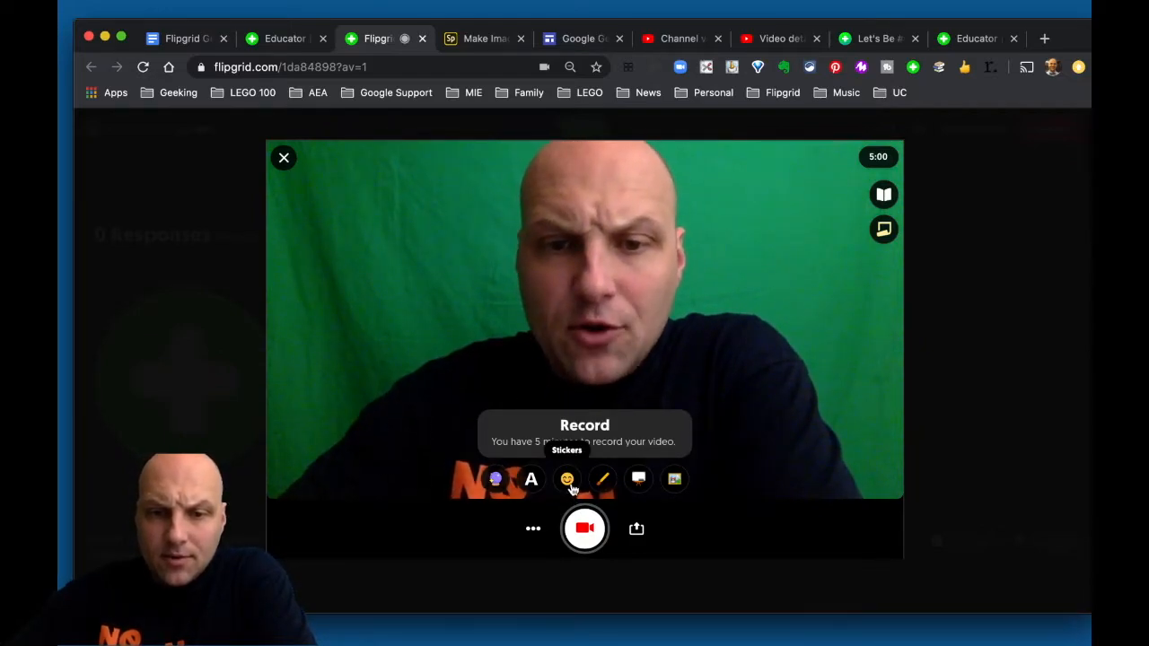
pyautogui.click(568, 481)
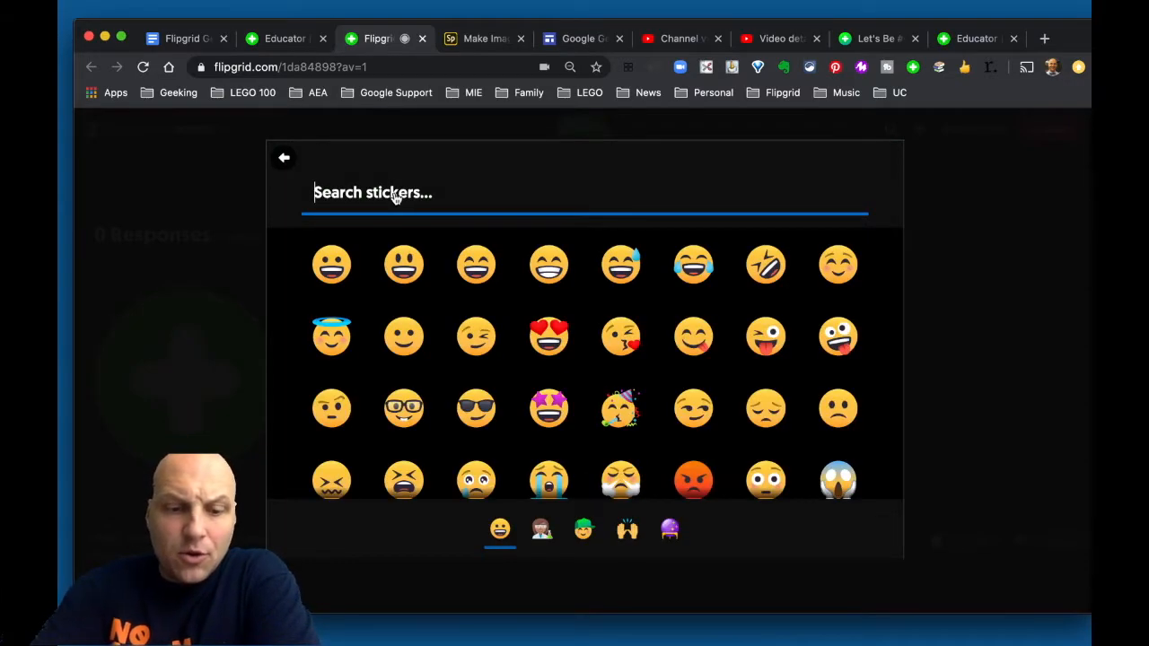
pyautogui.write('arrows')
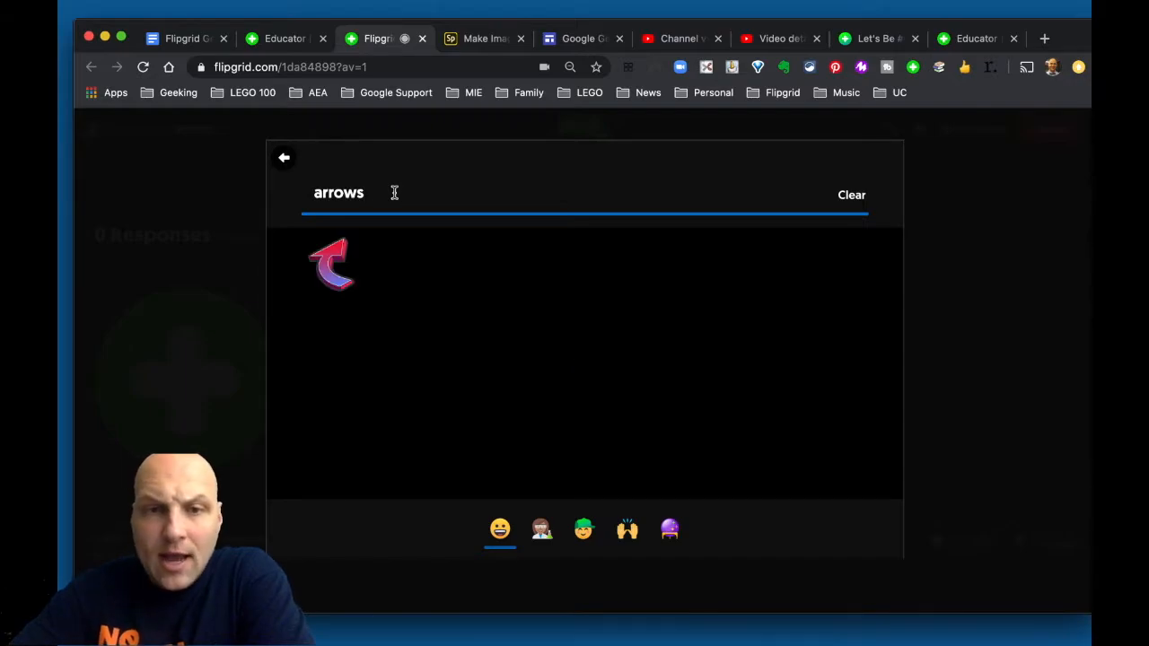
# Add the red curved arrow sticker, rotate it clockwise and place it beside the face so it points at the nearest ear.
pyautogui.click(328, 269)
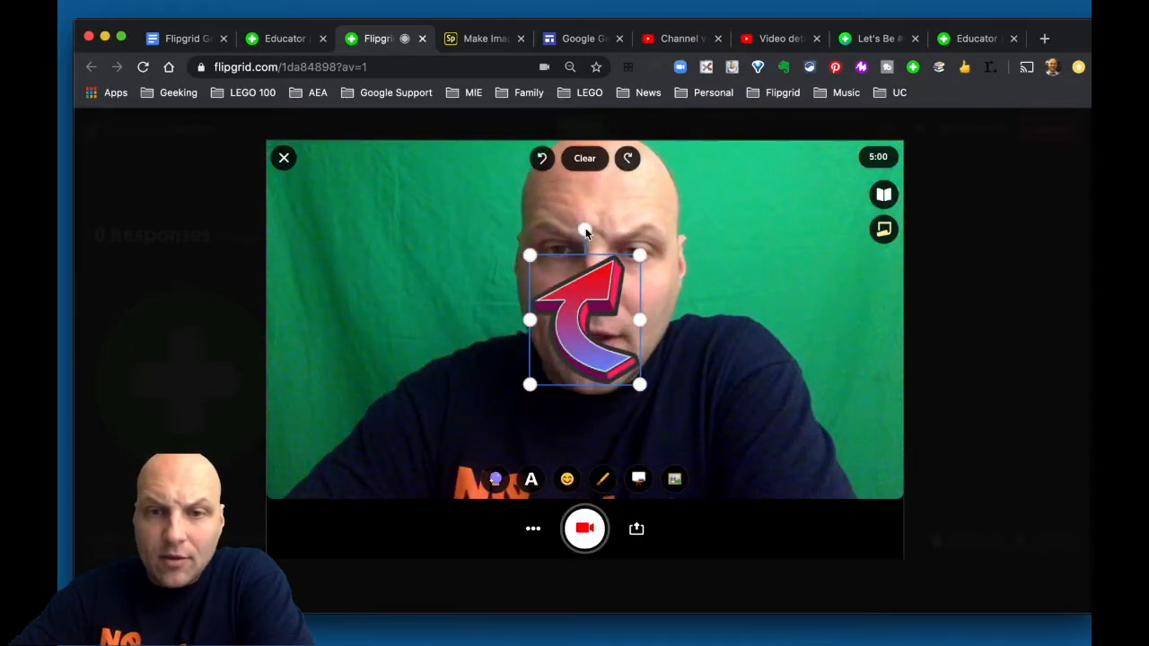
pyautogui.moveTo(585, 230); pyautogui.dragTo(649, 255)
pyautogui.moveTo(618, 306); pyautogui.dragTo(478, 271)
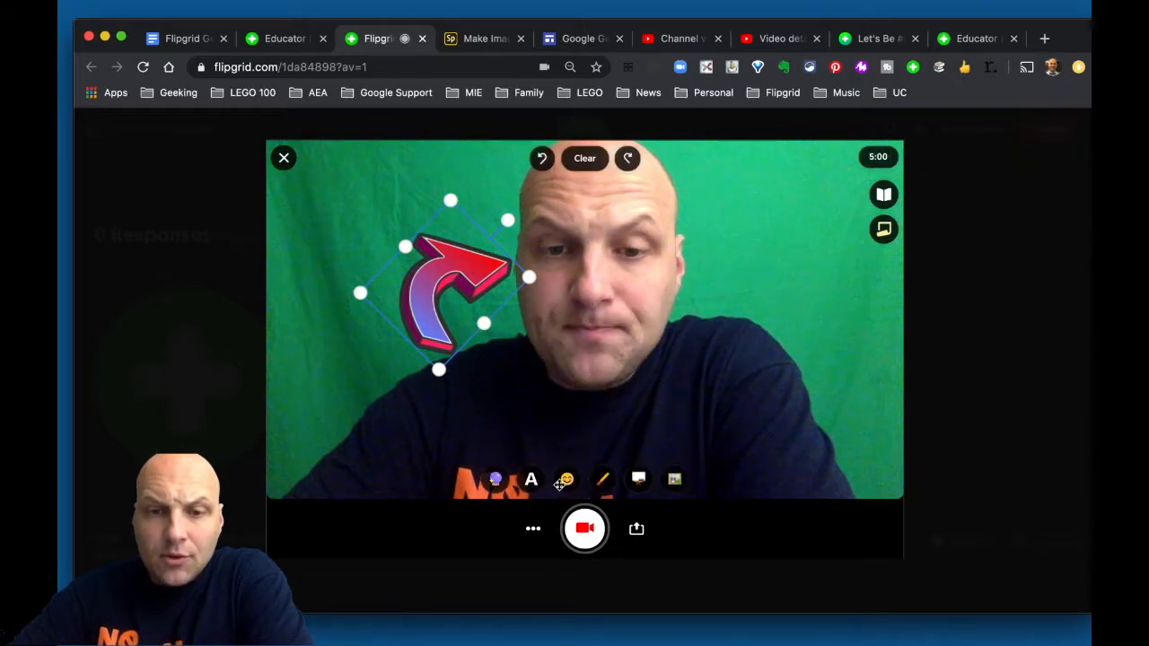
# Add the blue zigzag arrow sticker and place it on the opposite side of the face, pointing at the other ear.
pyautogui.click(568, 481)
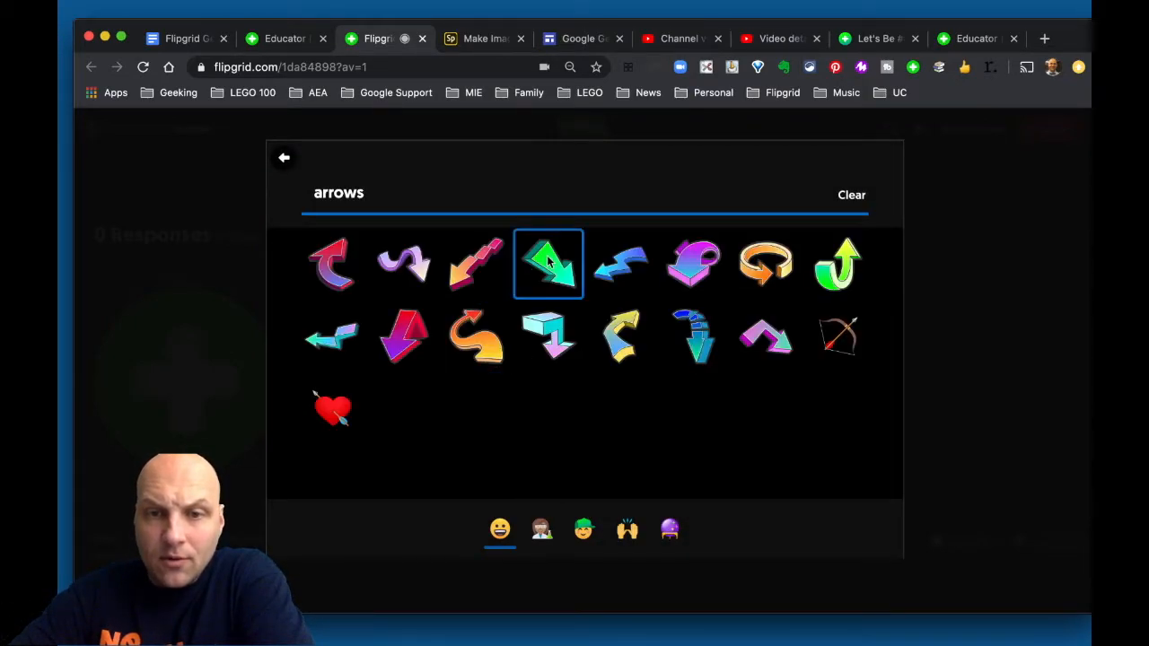
pyautogui.click(620, 265)
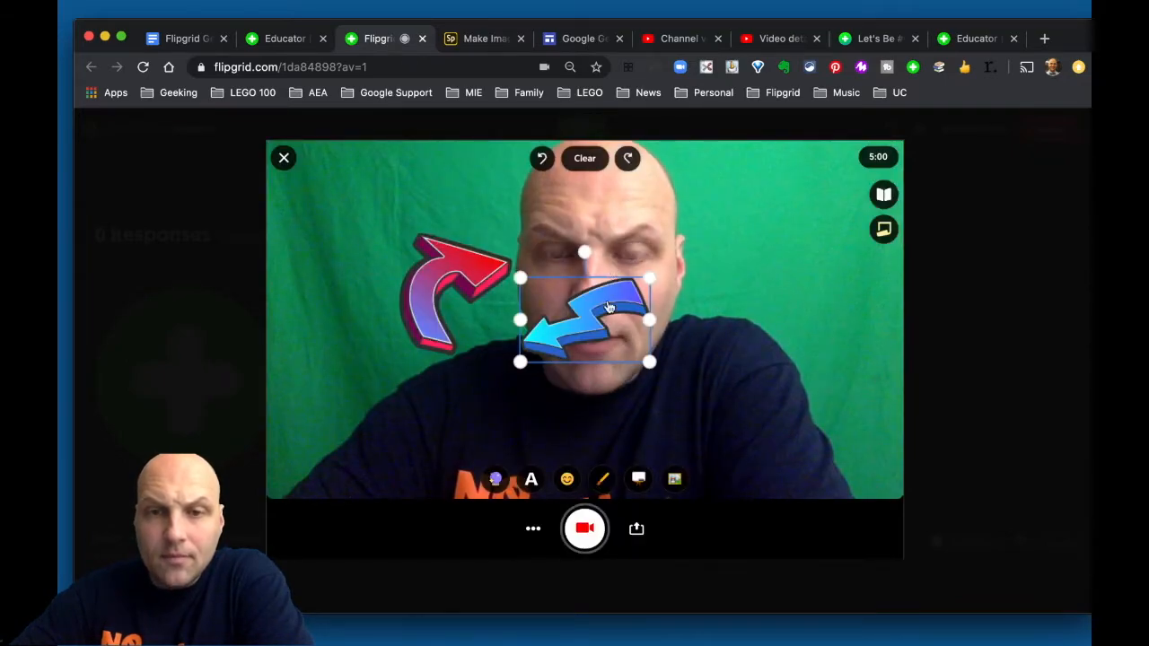
pyautogui.moveTo(591, 330); pyautogui.dragTo(754, 236)
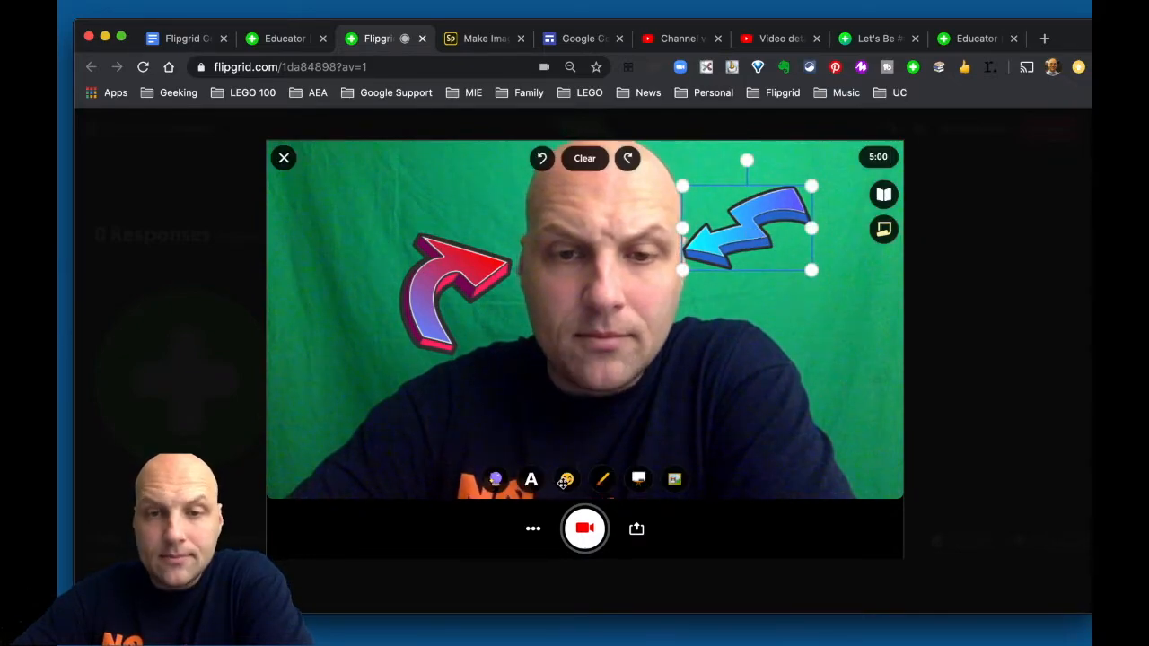
# Add the green and yellow U-turn arrow sticker and place it below the chin, pointing up.
pyautogui.click(567, 481)
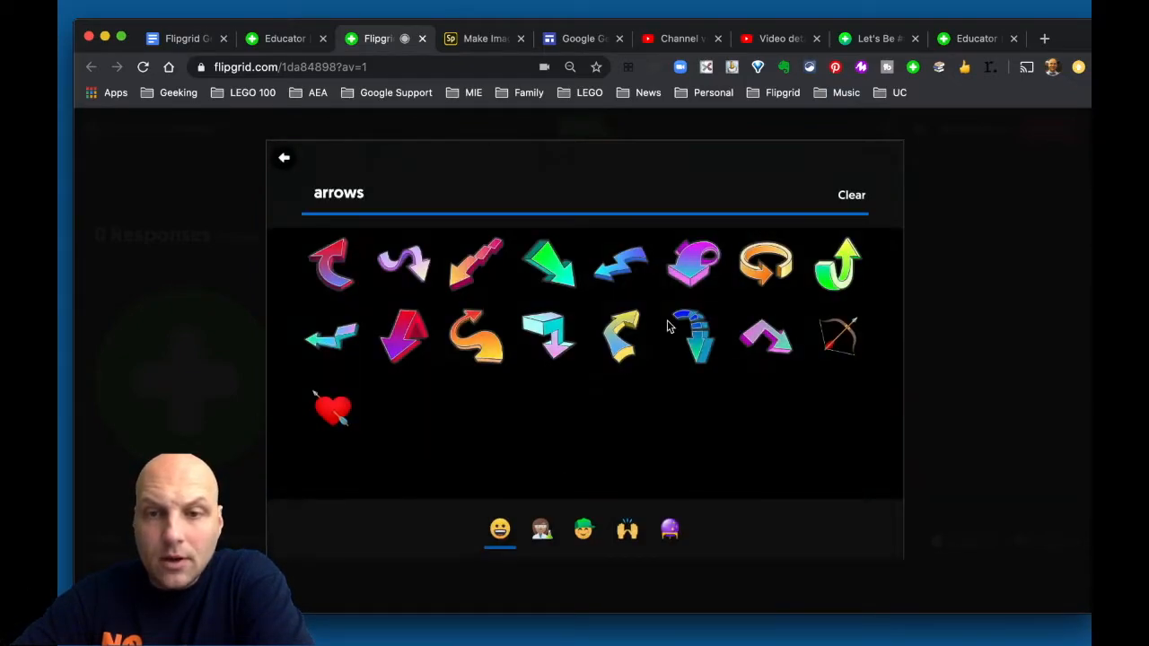
pyautogui.click(835, 284)
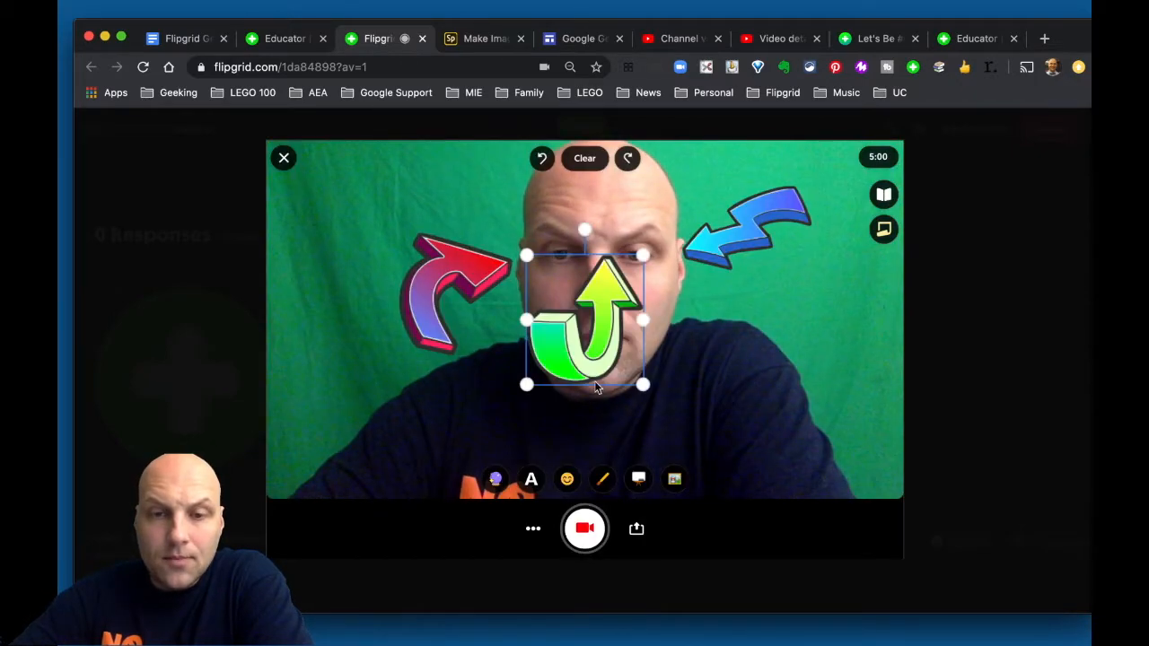
pyautogui.moveTo(579, 423); pyautogui.dragTo(574, 502)
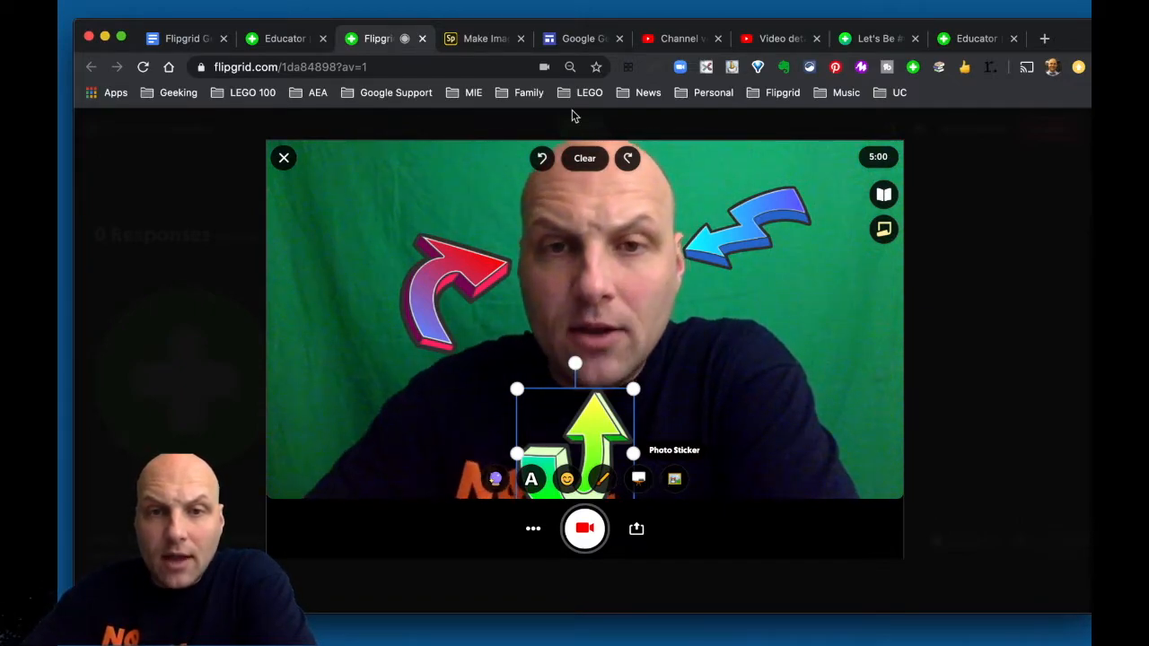
# Undo the three arrow stickers one after another until the camera view is empty.
pyautogui.click(542, 162)
pyautogui.click(541, 161)
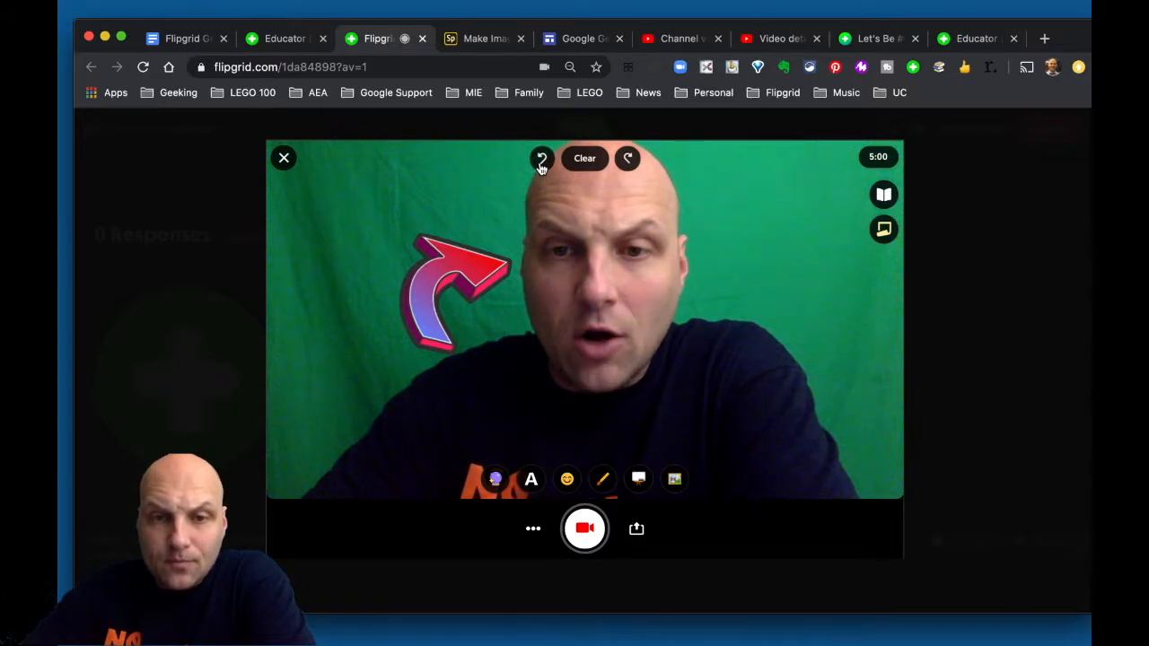
pyautogui.click(541, 161)
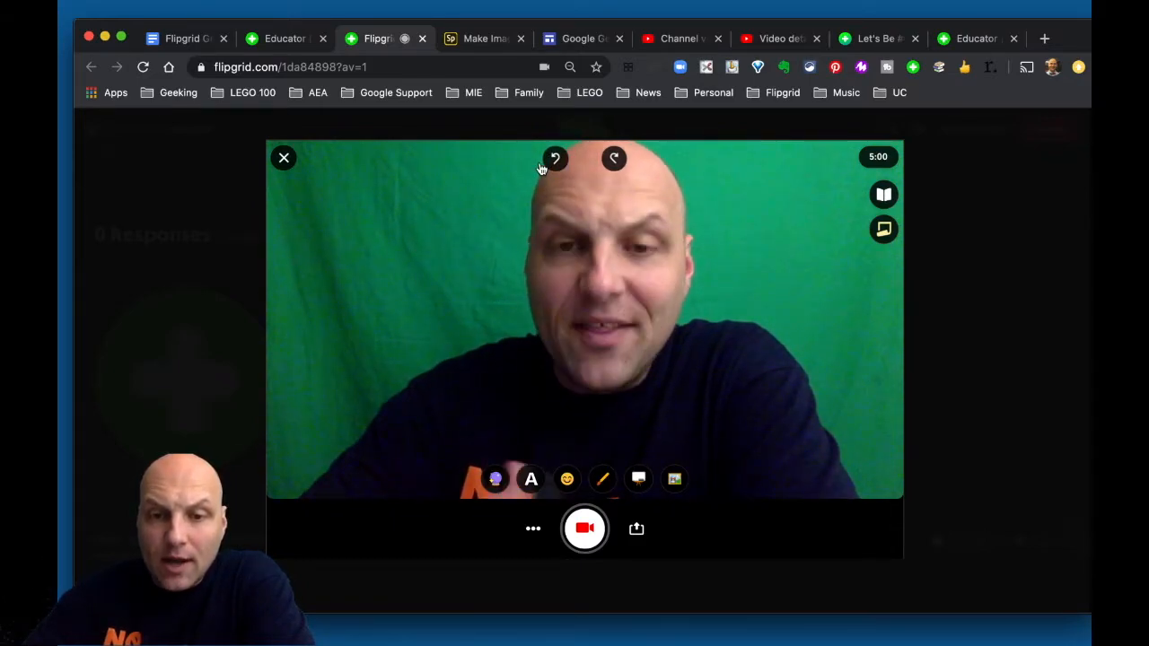
# Add a sticky note listing "1. Left ear", "2. Right ear" and "3. Chin", and move it to the outer edge of the camera view.
pyautogui.click(884, 229)
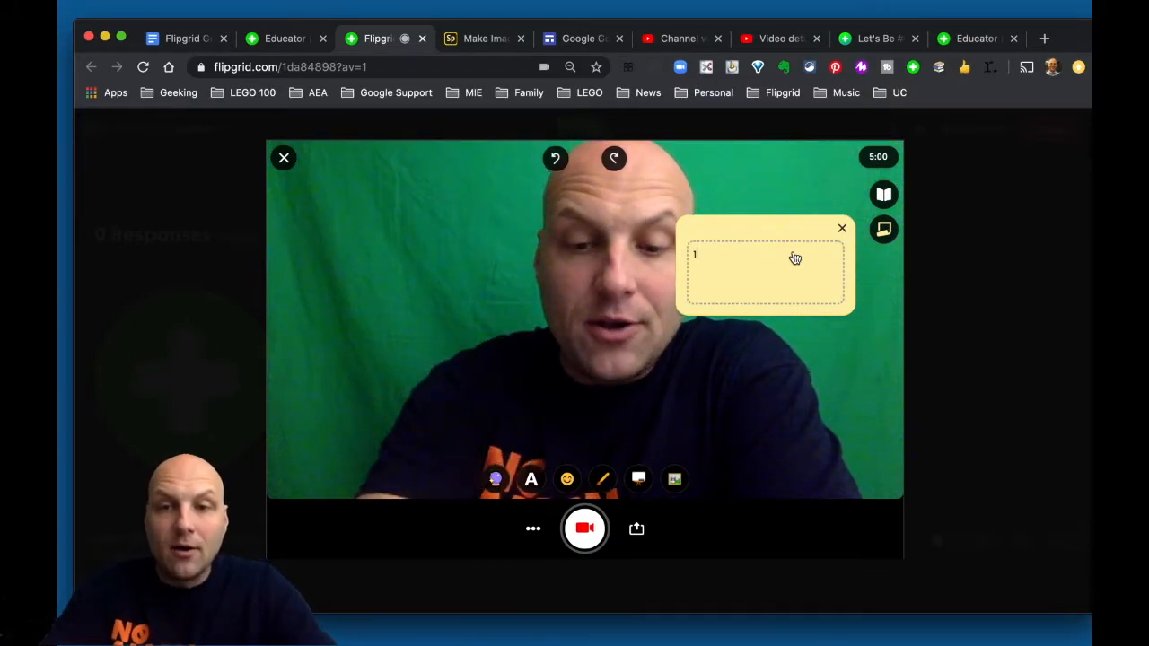
pyautogui.write('1.')
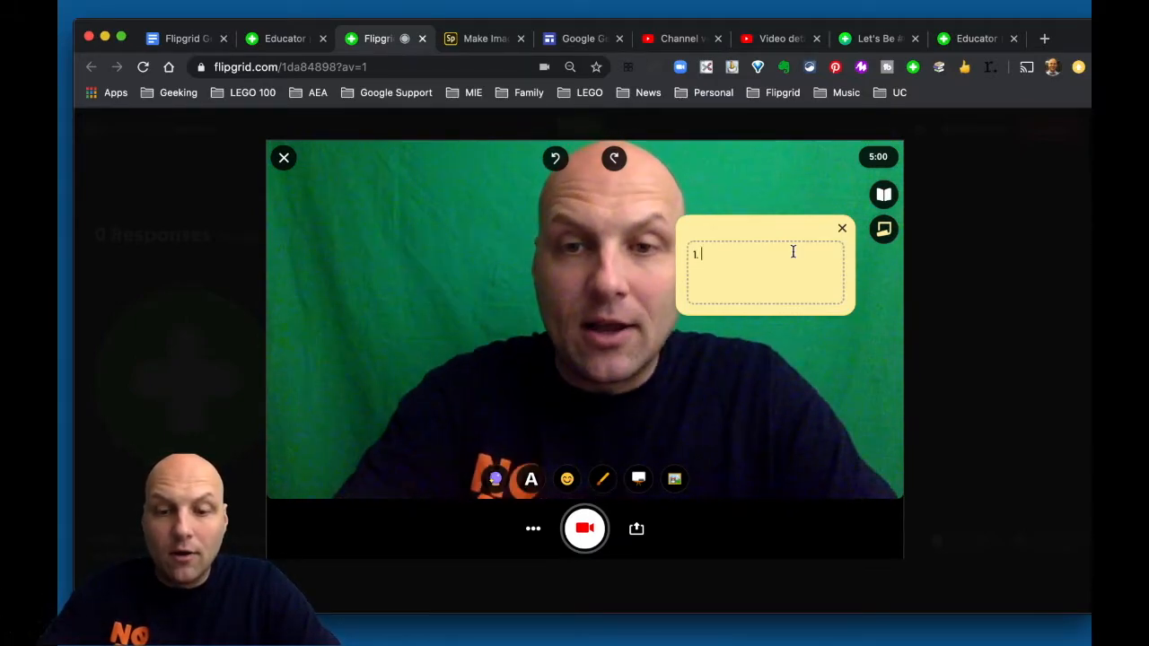
pyautogui.write(' Left ear')
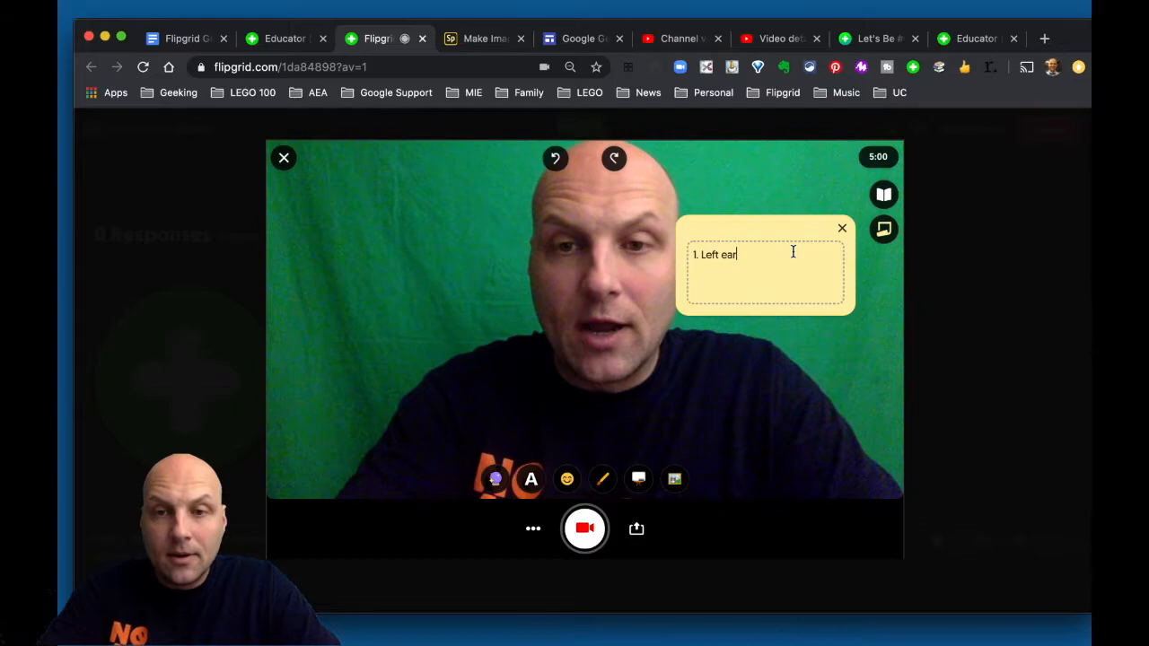
pyautogui.press('Return')
pyautogui.write('2. Right ear')
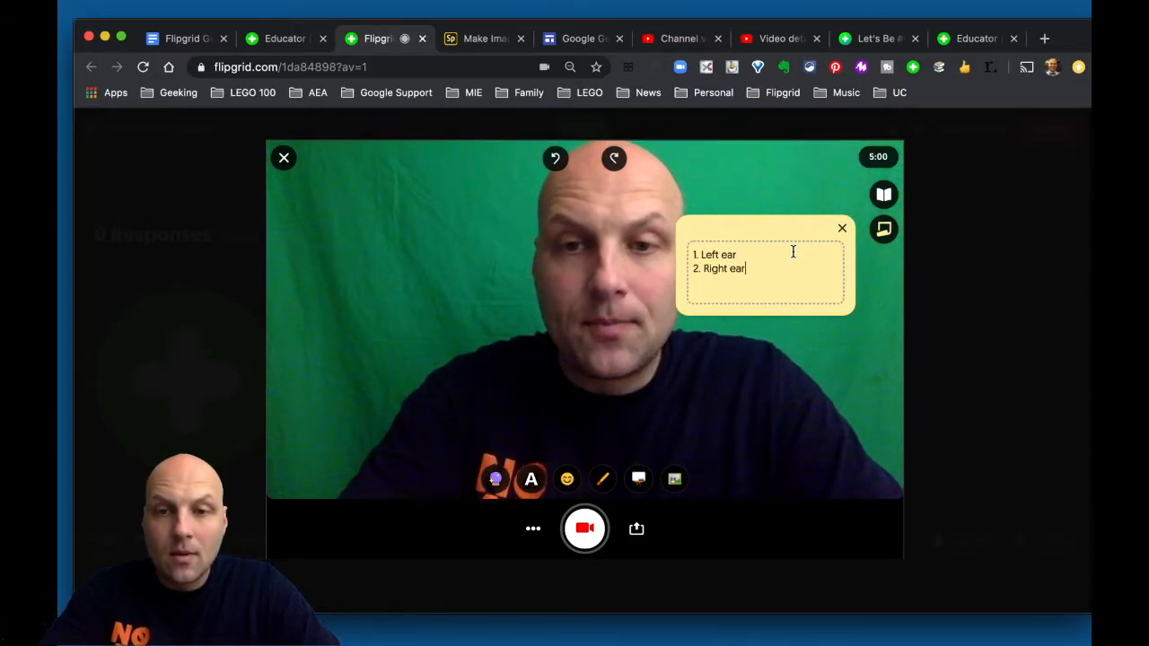
pyautogui.press('Return')
pyautogui.write('3. Chi')
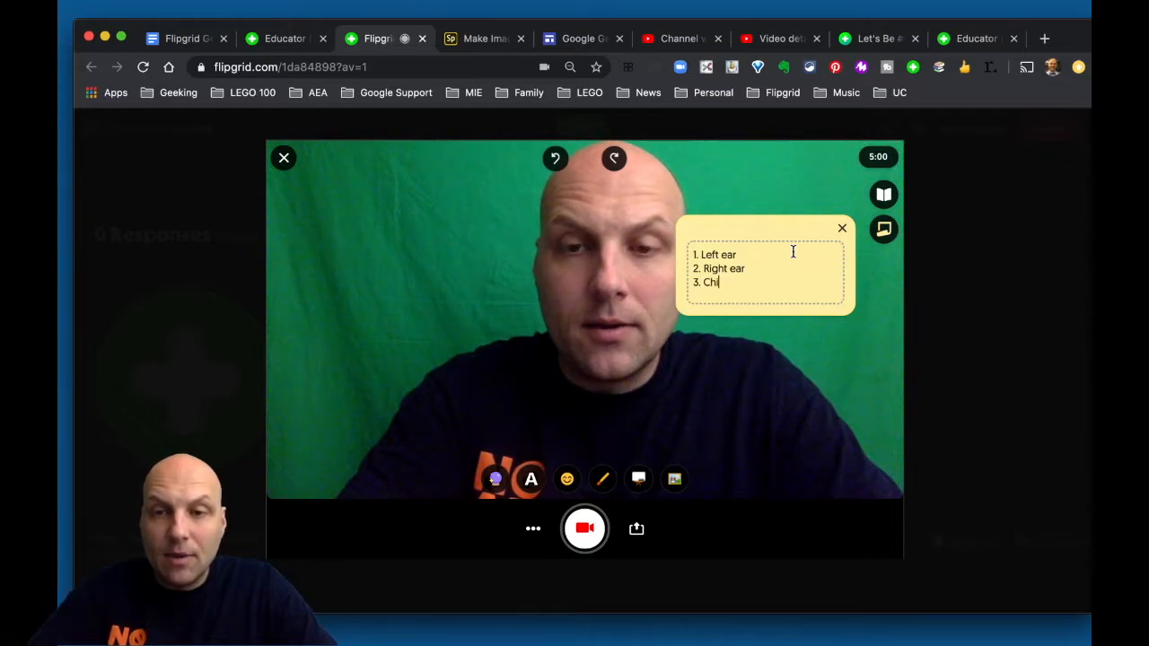
pyautogui.write('n')
pyautogui.moveTo(757, 226); pyautogui.dragTo(916, 281)
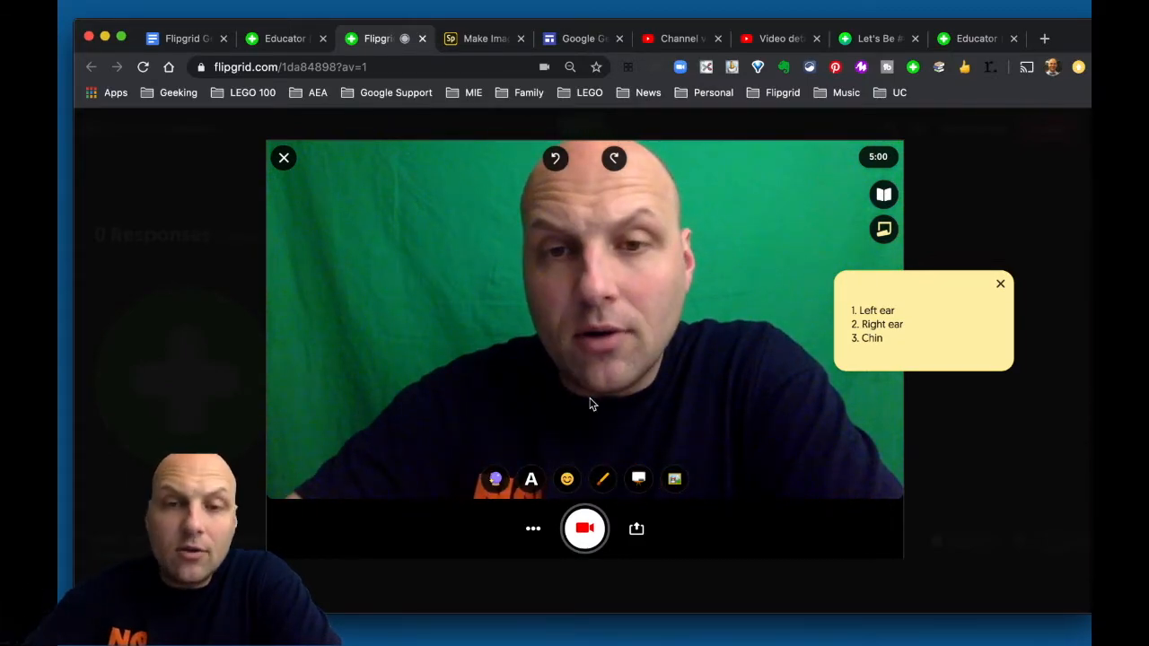
# Redo the three arrow stickers one by one in the order of the sticky note.
pyautogui.click(615, 159)
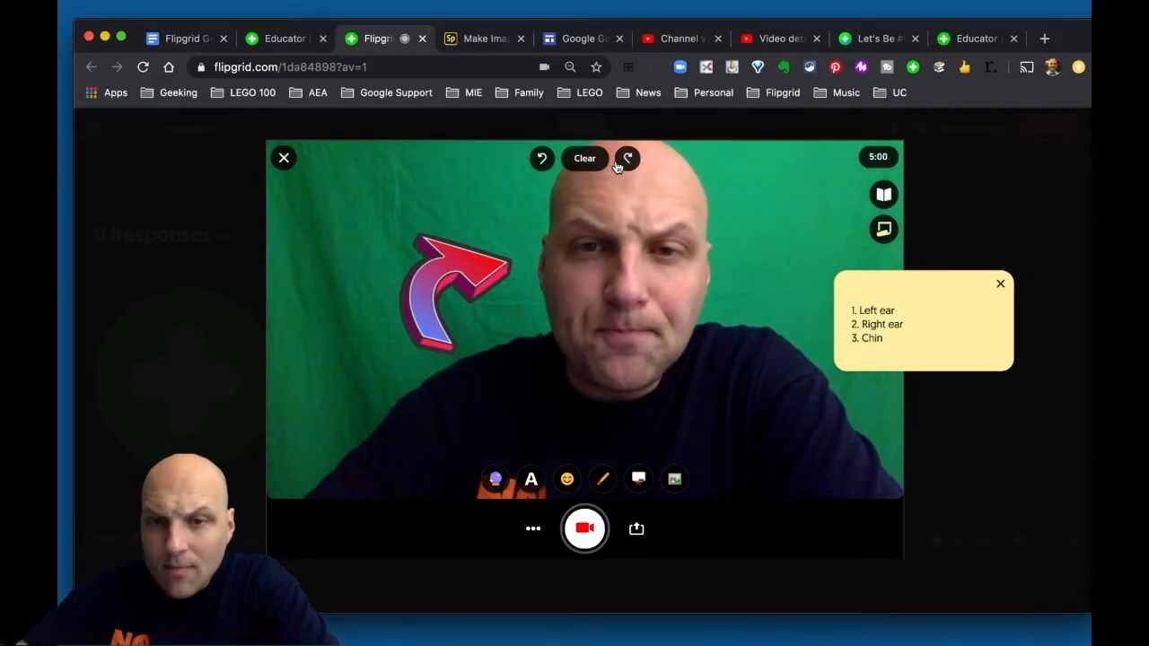
pyautogui.click(616, 162)
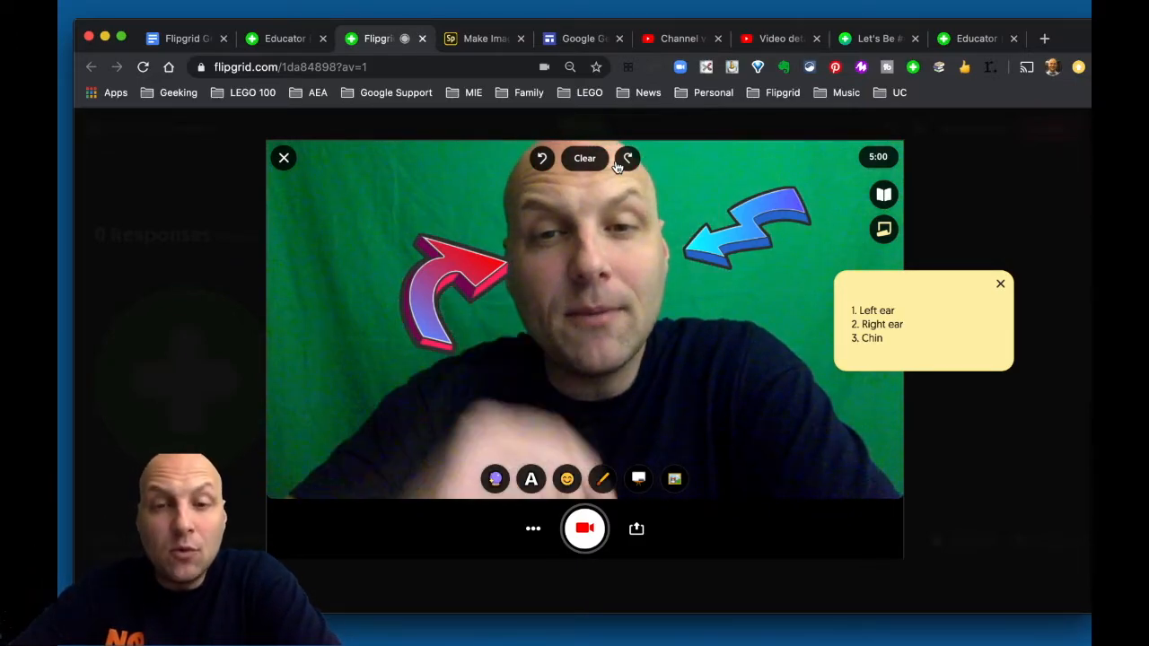
pyautogui.click(617, 167)
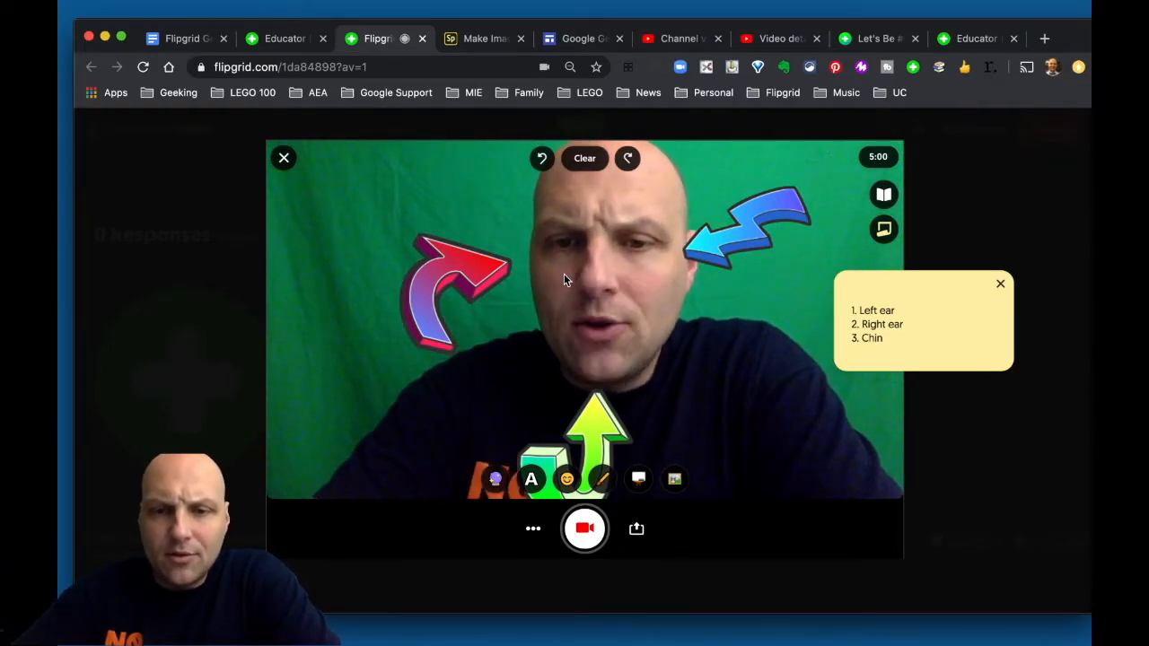
# Turn on the white whiteboard background and clear all the arrow stickers from it.
pyautogui.click(638, 481)
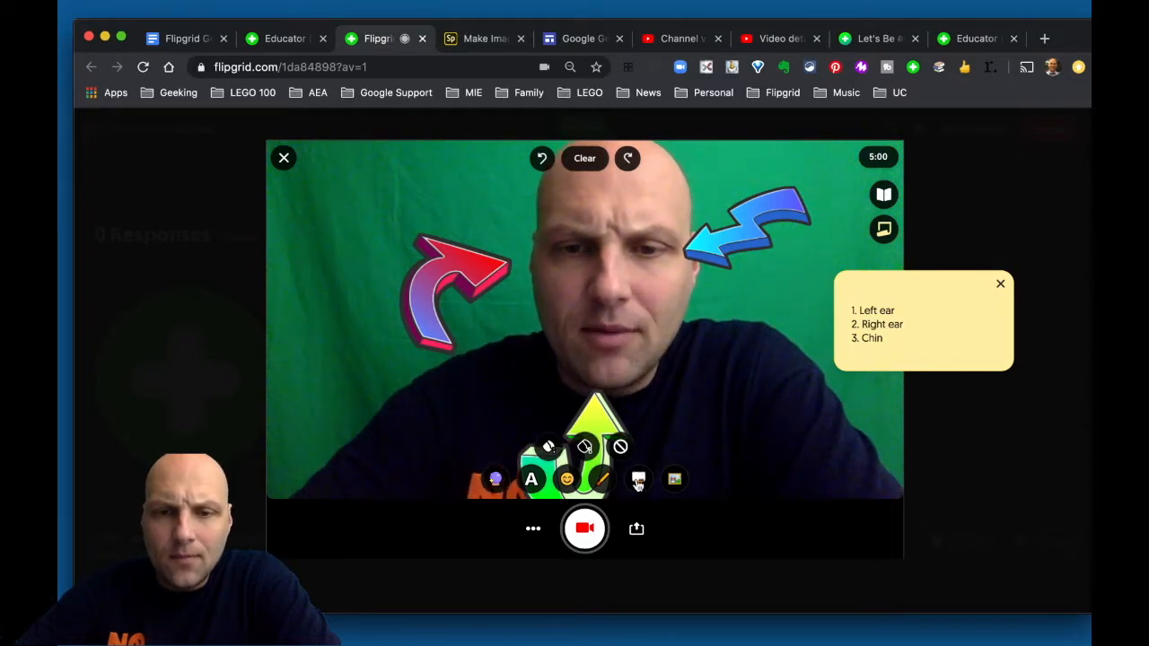
pyautogui.click(549, 447)
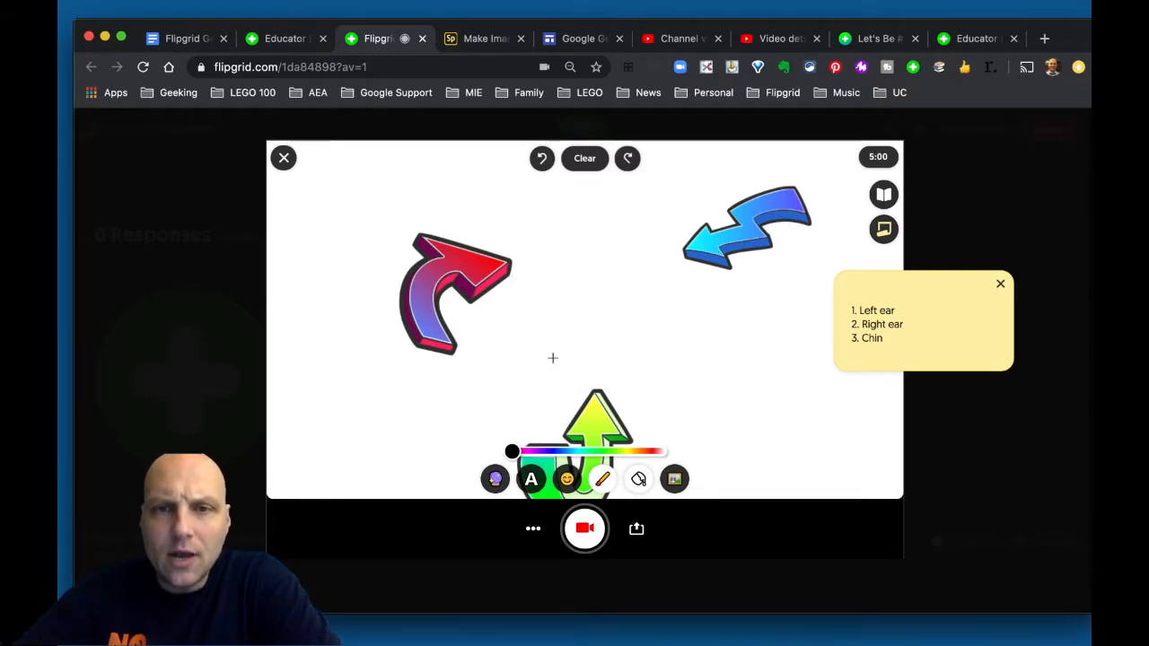
pyautogui.click(585, 159)
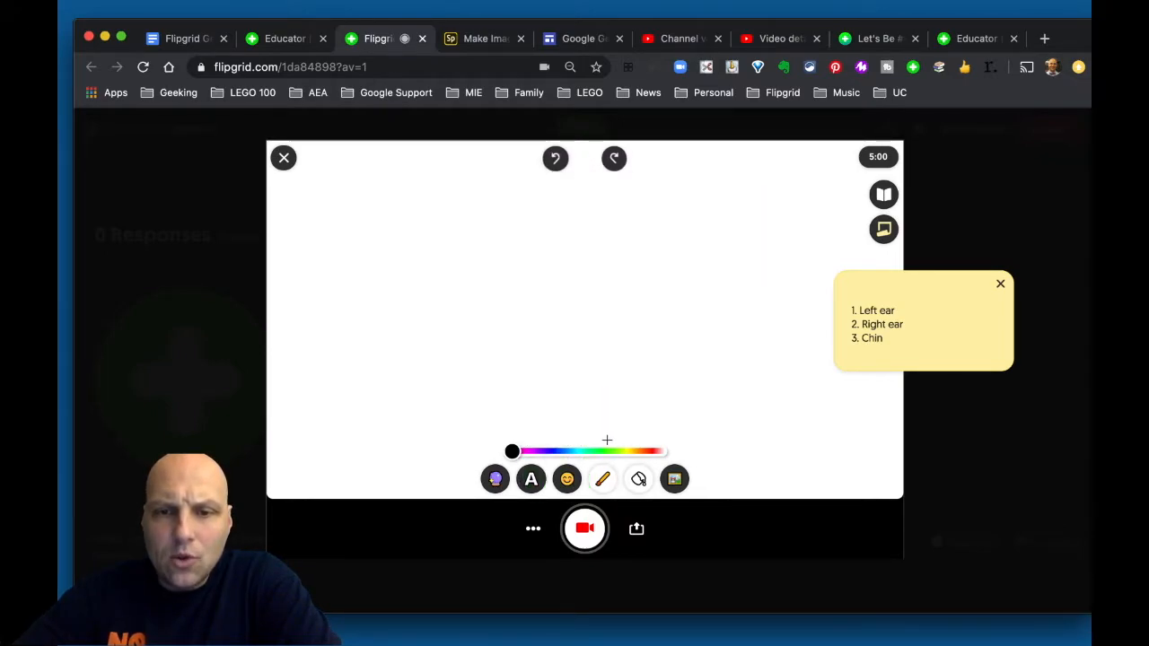
# Upload the desktop image "Screen Shot 2020-05-06 at 9.48.12 AM" as a custom sticker on the whiteboard and deselect it.
pyautogui.click(674, 482)
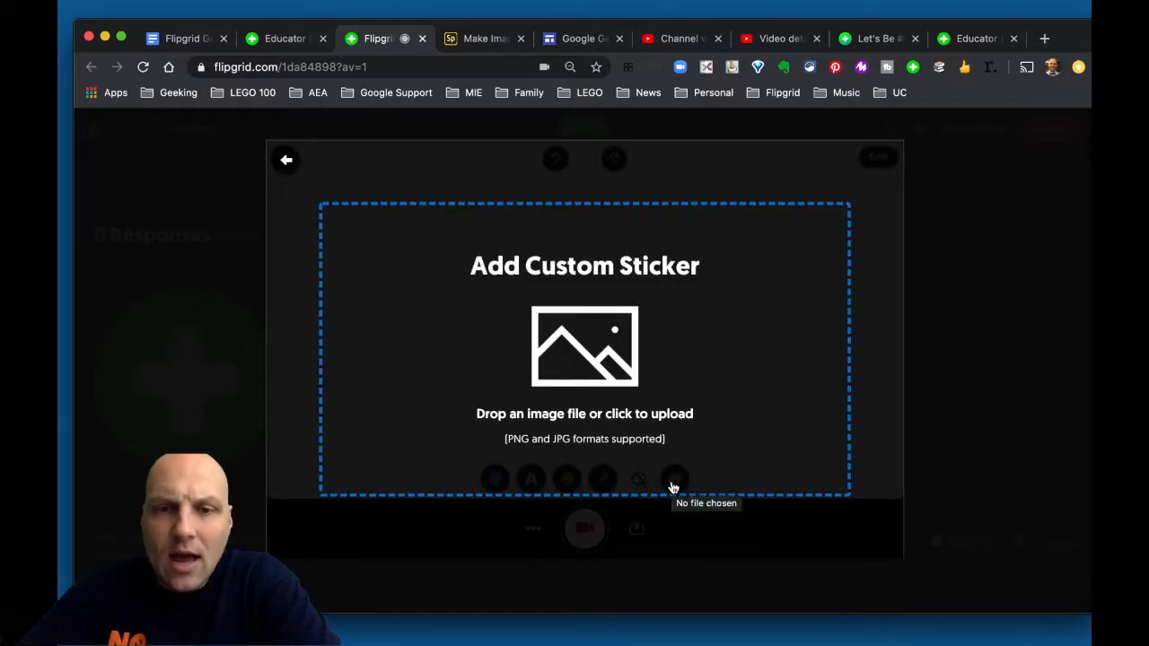
pyautogui.click(561, 322)
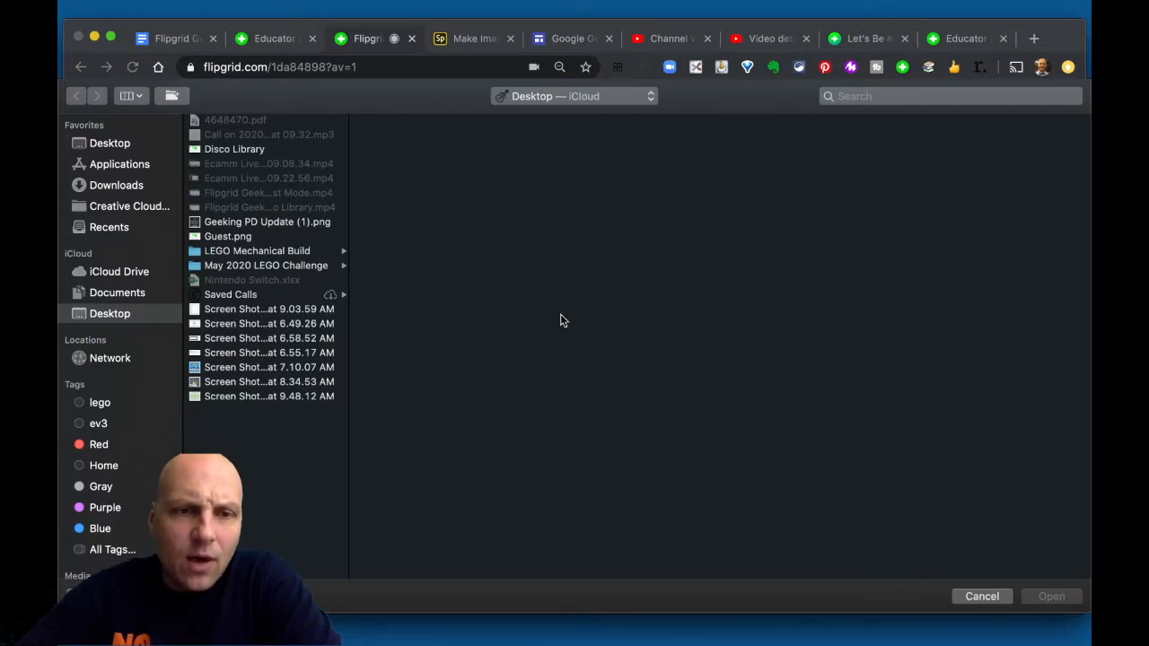
pyautogui.click(230, 397)
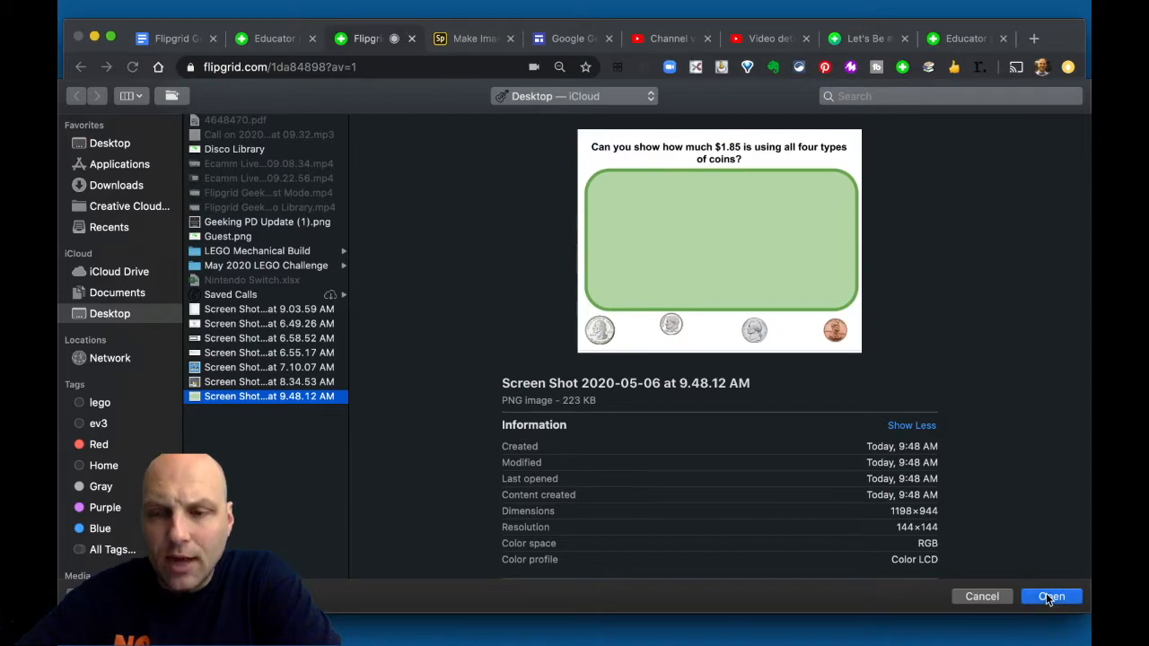
pyautogui.click(1049, 596)
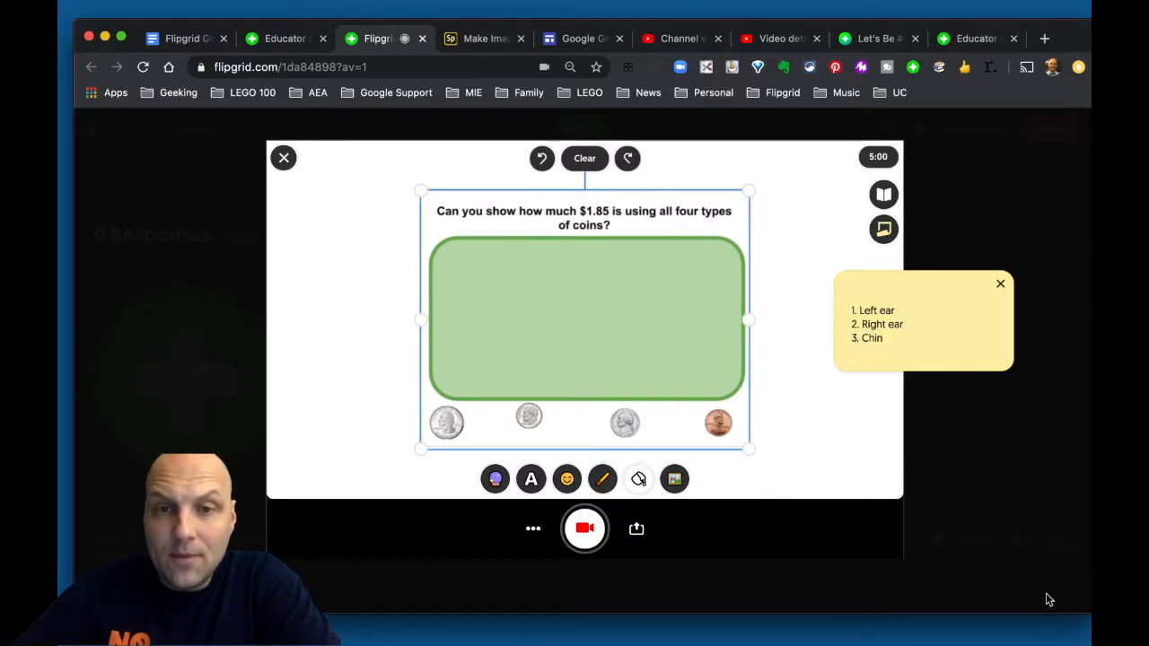
pyautogui.click(773, 257)
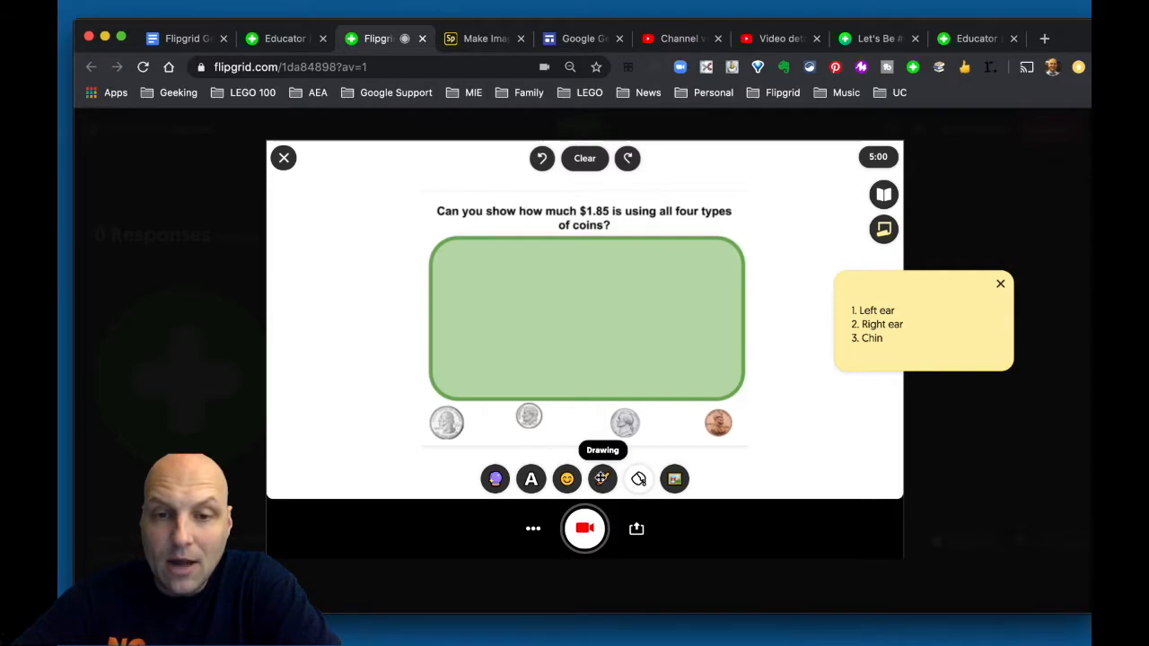
# Draw red freehand arrows from the quarter and the nickel up into the green box.
pyautogui.click(602, 480)
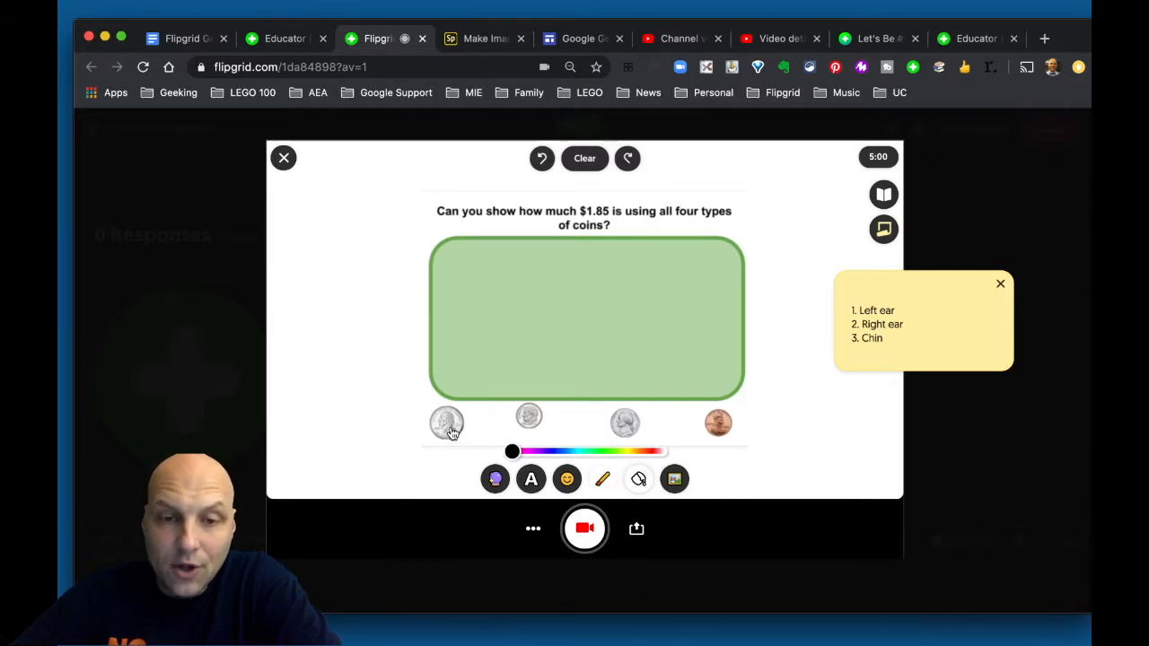
pyautogui.moveTo(450, 427)
pyautogui.mouseDown()
pyautogui.moveTo(487, 325)
pyautogui.moveTo(496, 330)
pyautogui.mouseUp()
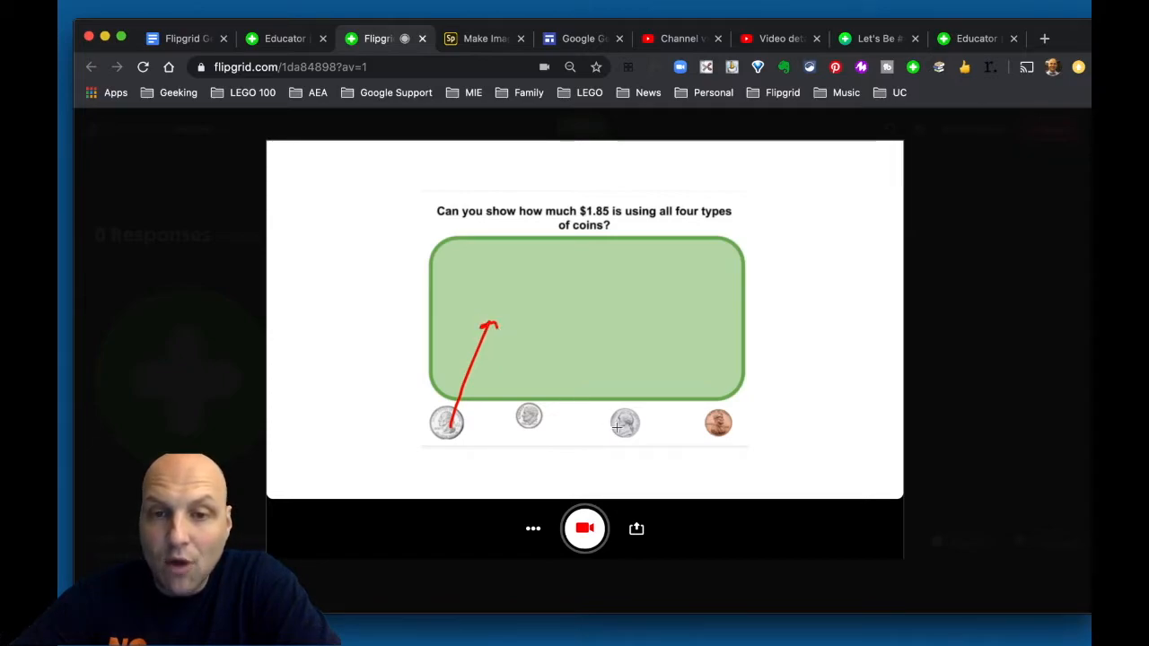
pyautogui.moveTo(625, 424)
pyautogui.mouseDown()
pyautogui.moveTo(599, 315)
pyautogui.moveTo(617, 316)
pyautogui.mouseUp()
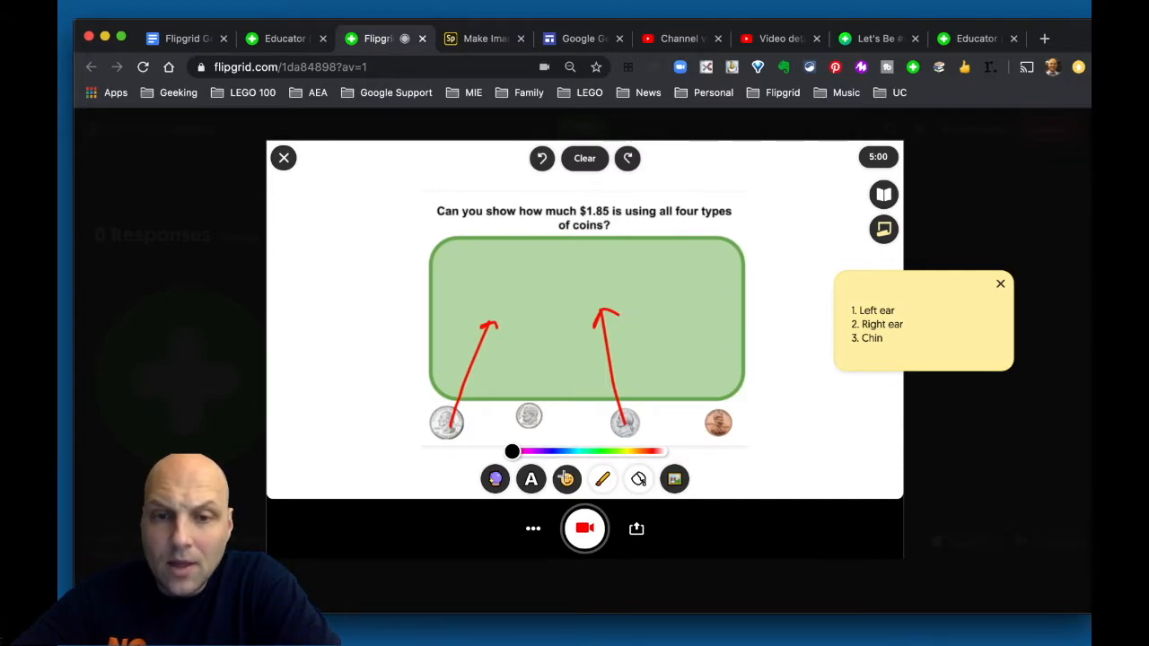
# Clear the "arrows" sticker search and place a grinning face emoji sticker over the quarter below the green box.
pyautogui.click(565, 479)
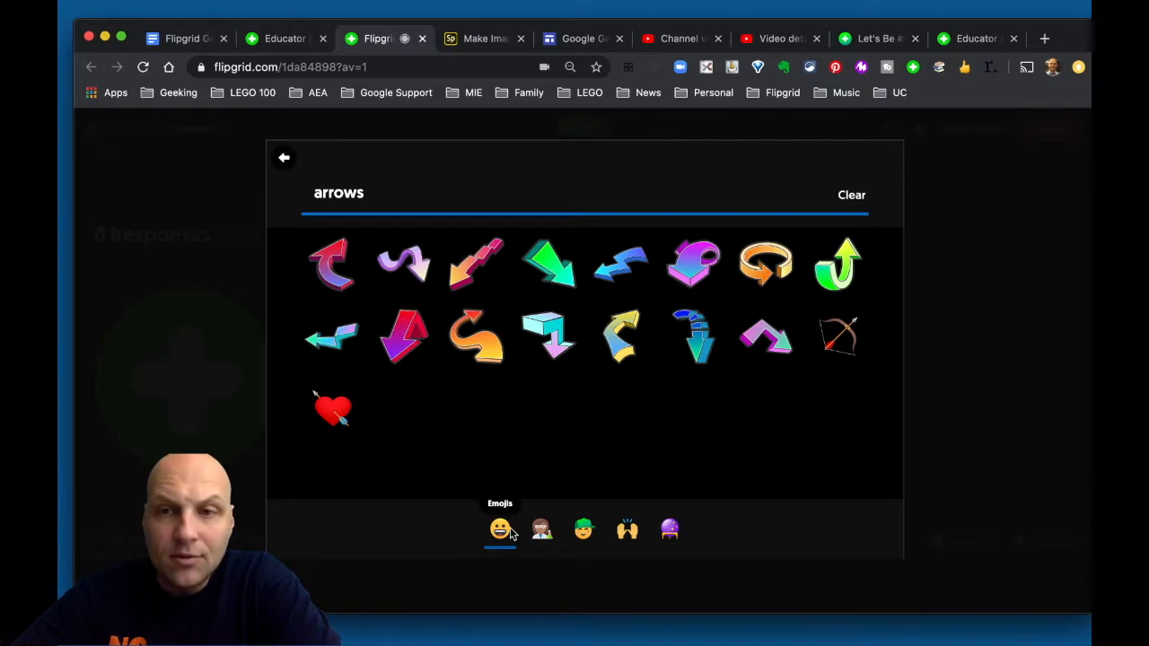
pyautogui.click(844, 197)
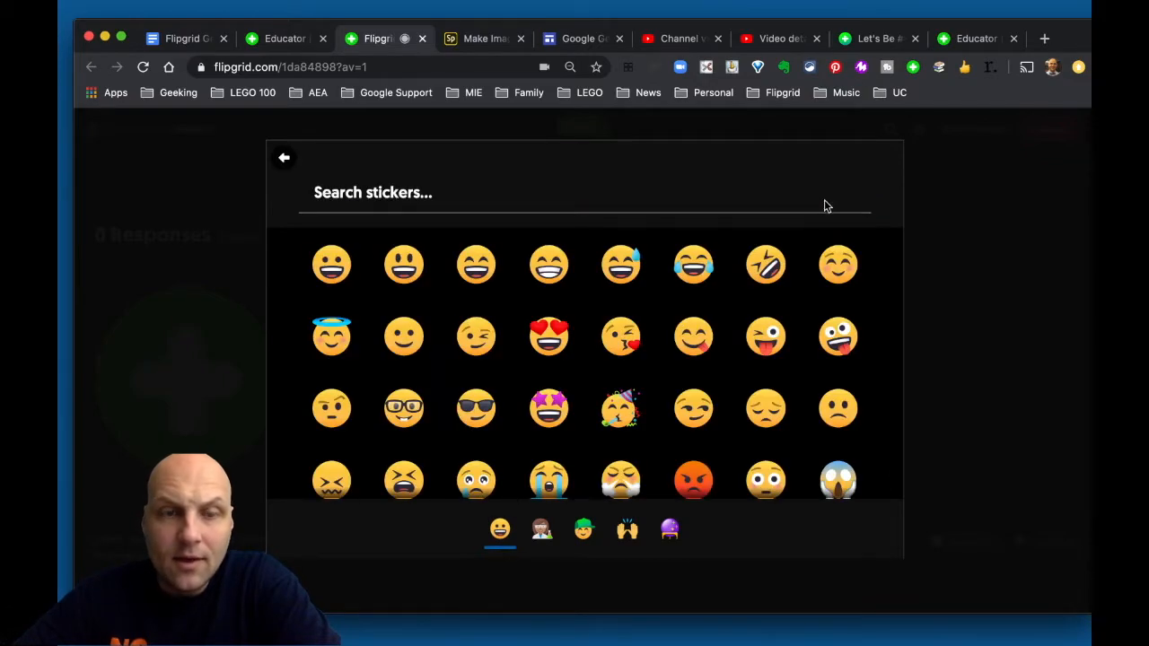
pyautogui.click(331, 263)
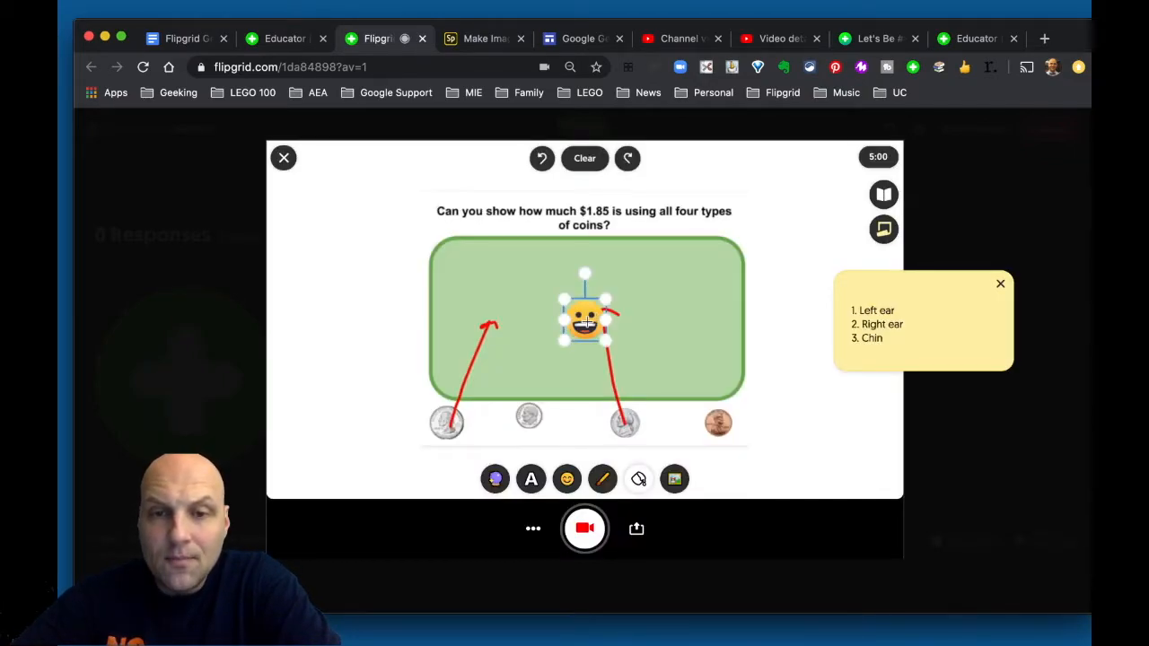
pyautogui.moveTo(584, 323); pyautogui.dragTo(449, 420)
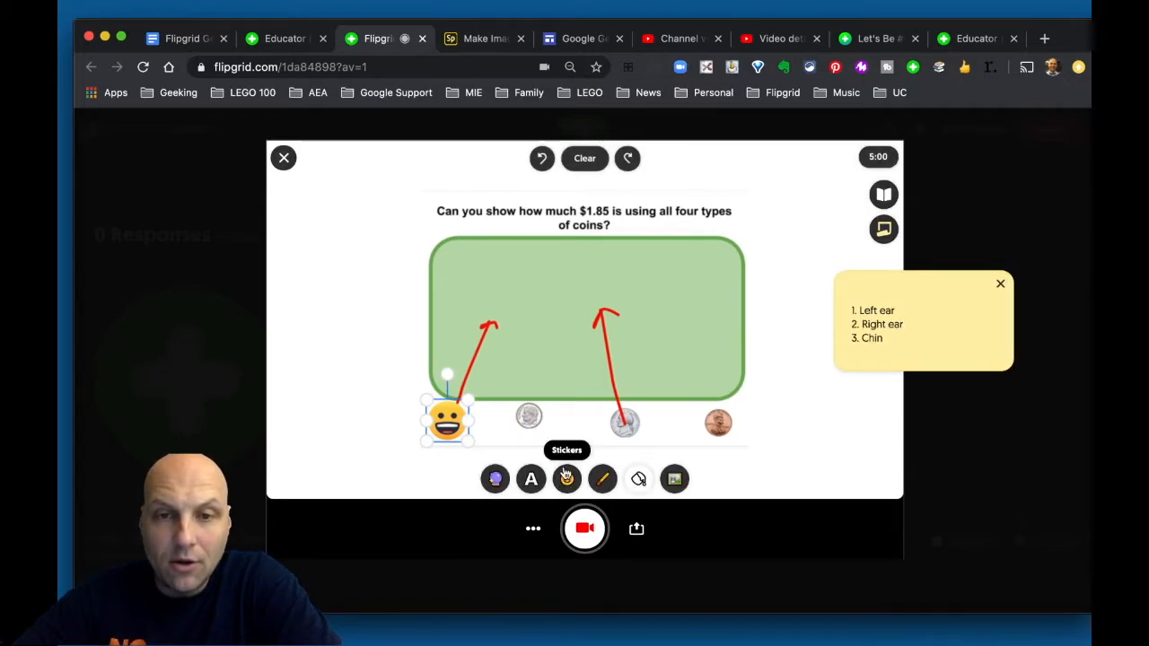
# Stack two more of the same grinning face emoji stickers on top of the one covering the quarter, and deselect them.
pyautogui.click(567, 479)
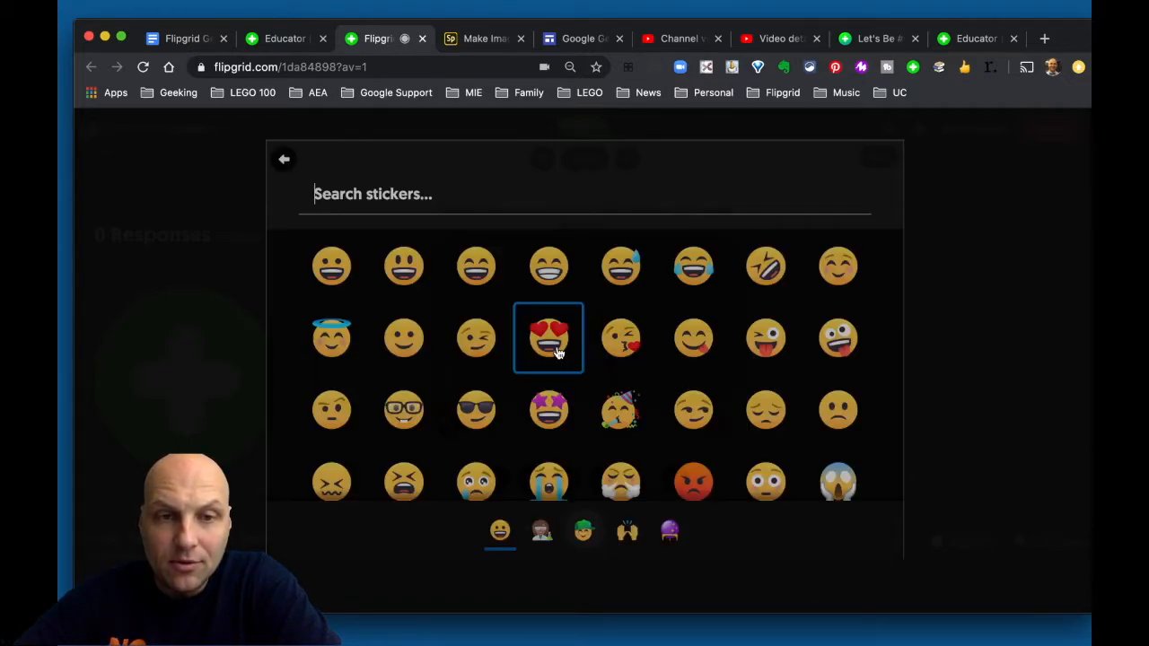
pyautogui.click(334, 264)
pyautogui.moveTo(585, 325); pyautogui.dragTo(446, 425)
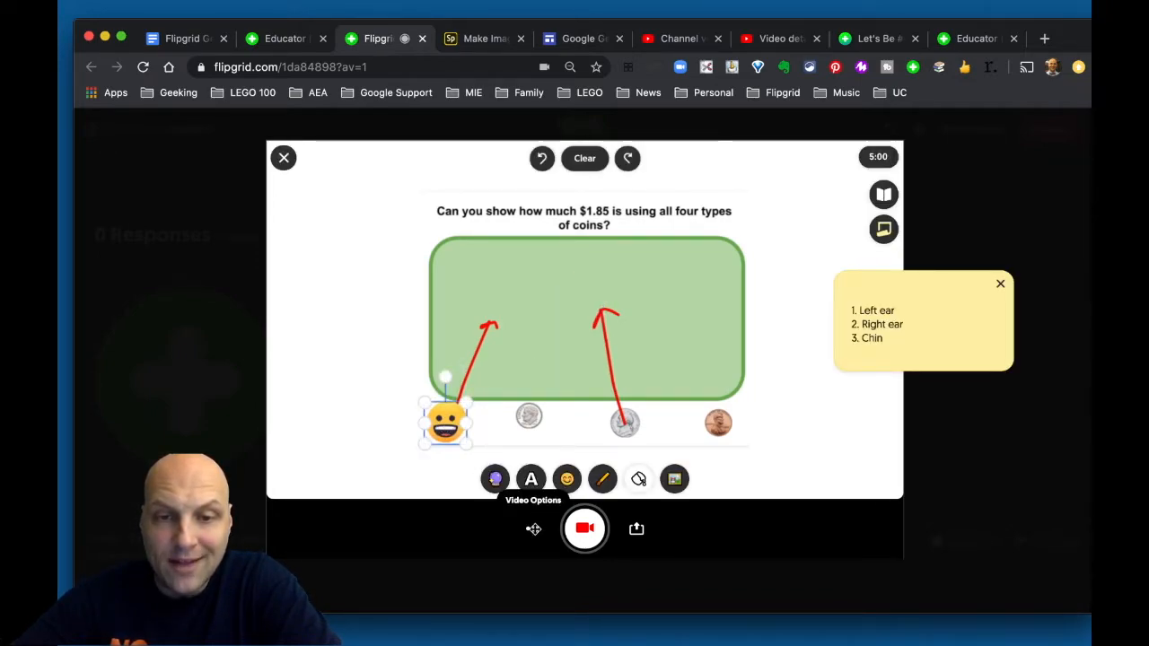
pyautogui.click(566, 479)
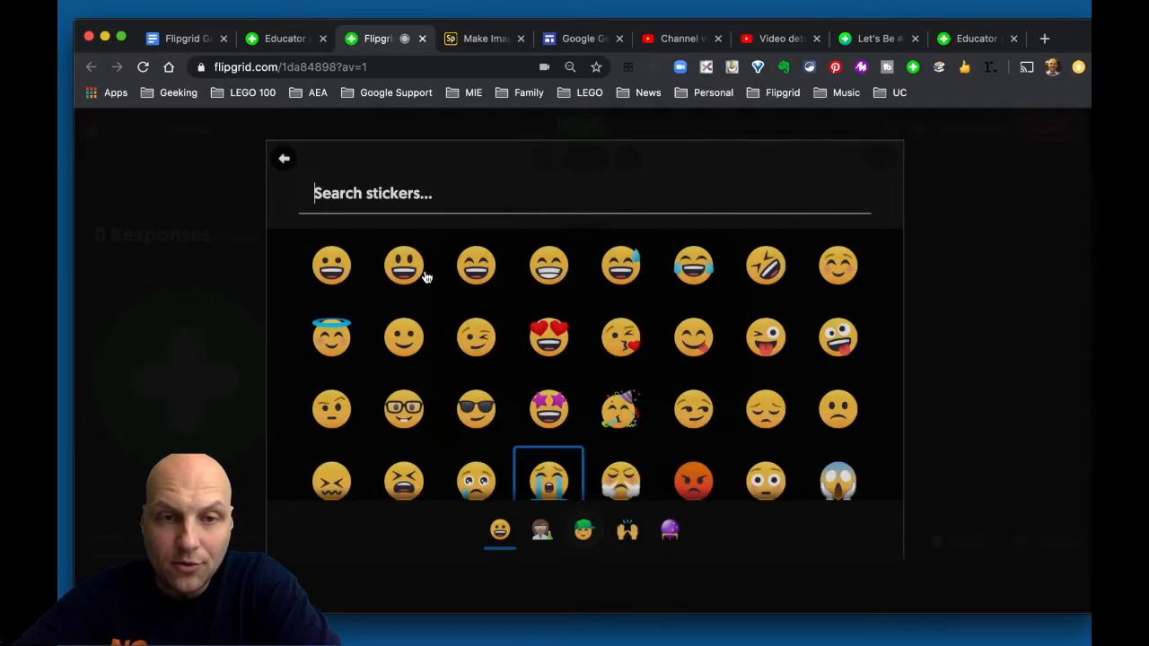
pyautogui.click(331, 266)
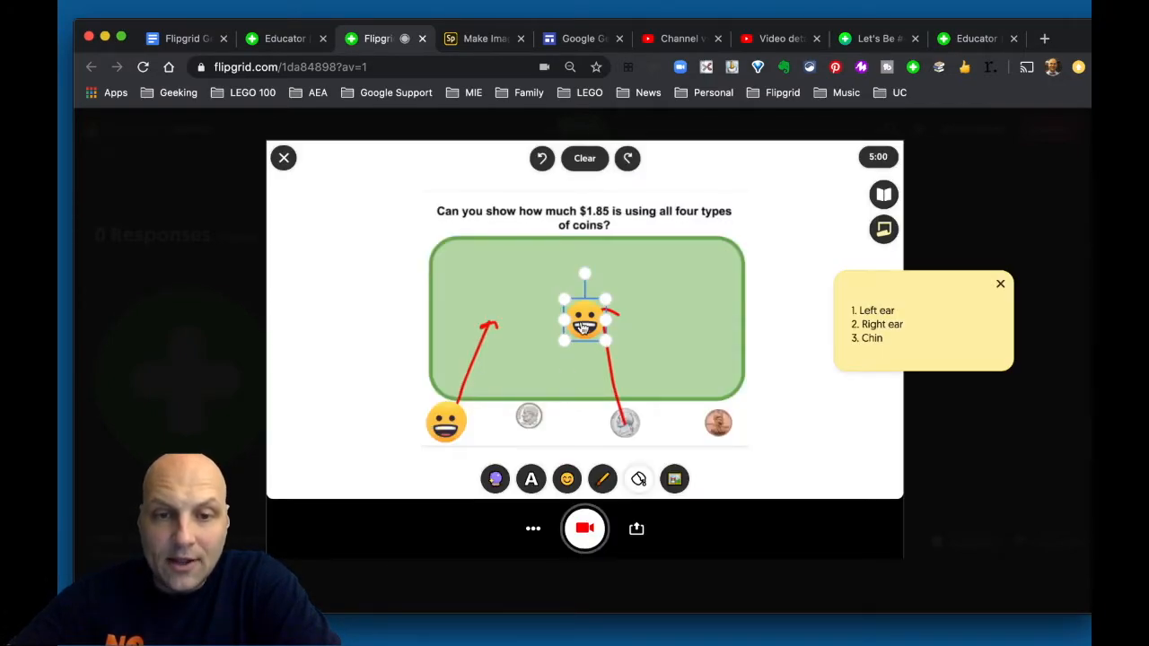
pyautogui.moveTo(581, 327); pyautogui.dragTo(442, 426)
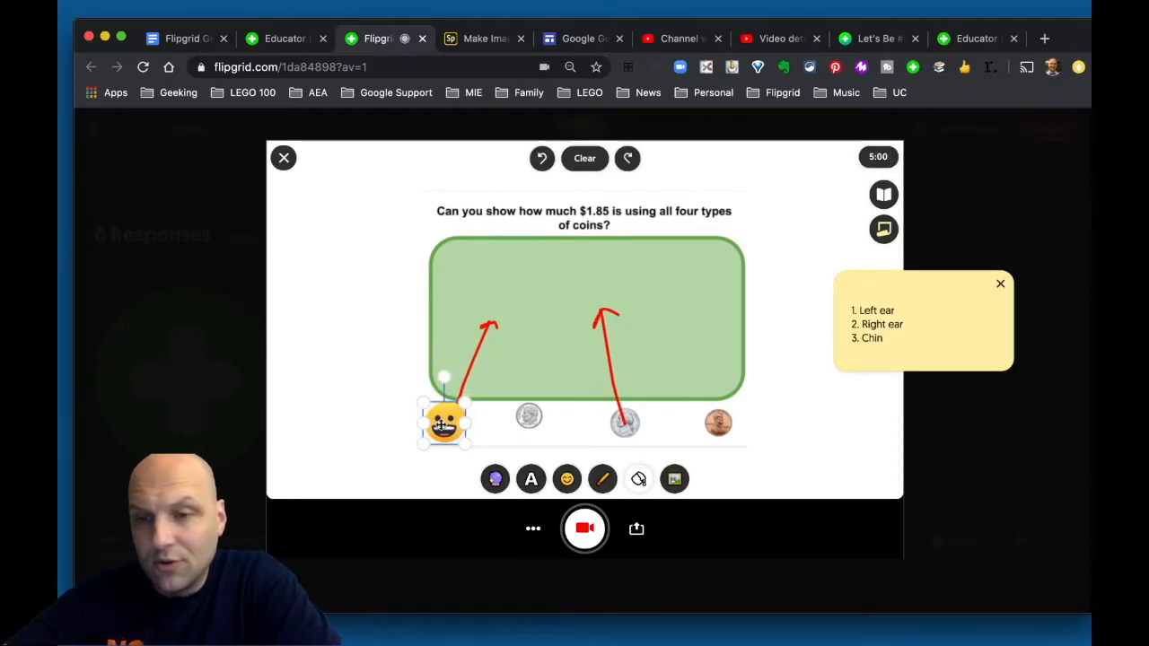
pyautogui.click(401, 315)
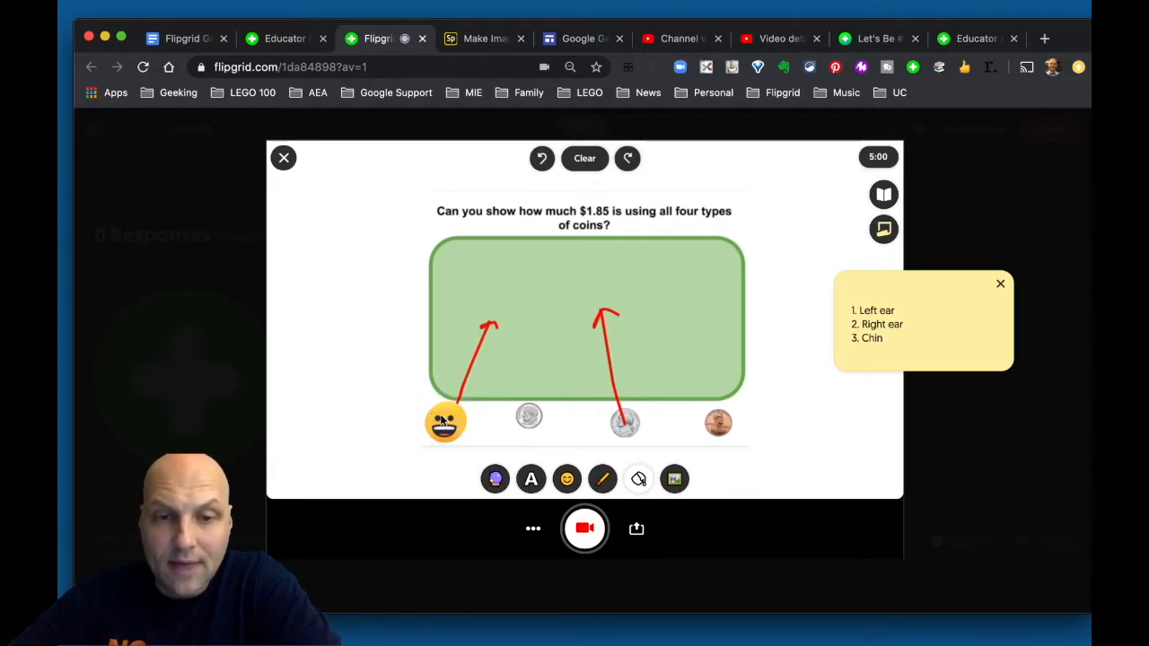
# Move two of the stacked emoji stickers from the quarter into the green box, placing them side by side.
pyautogui.moveTo(446, 421); pyautogui.dragTo(520, 304)
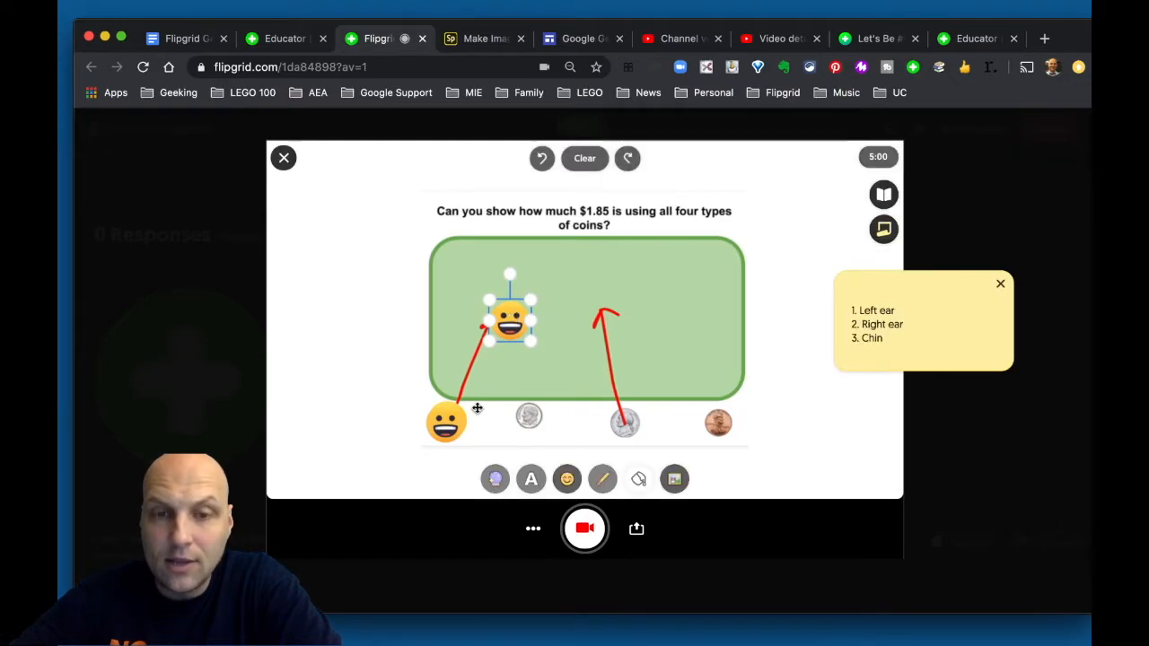
pyautogui.moveTo(448, 422); pyautogui.dragTo(566, 322)
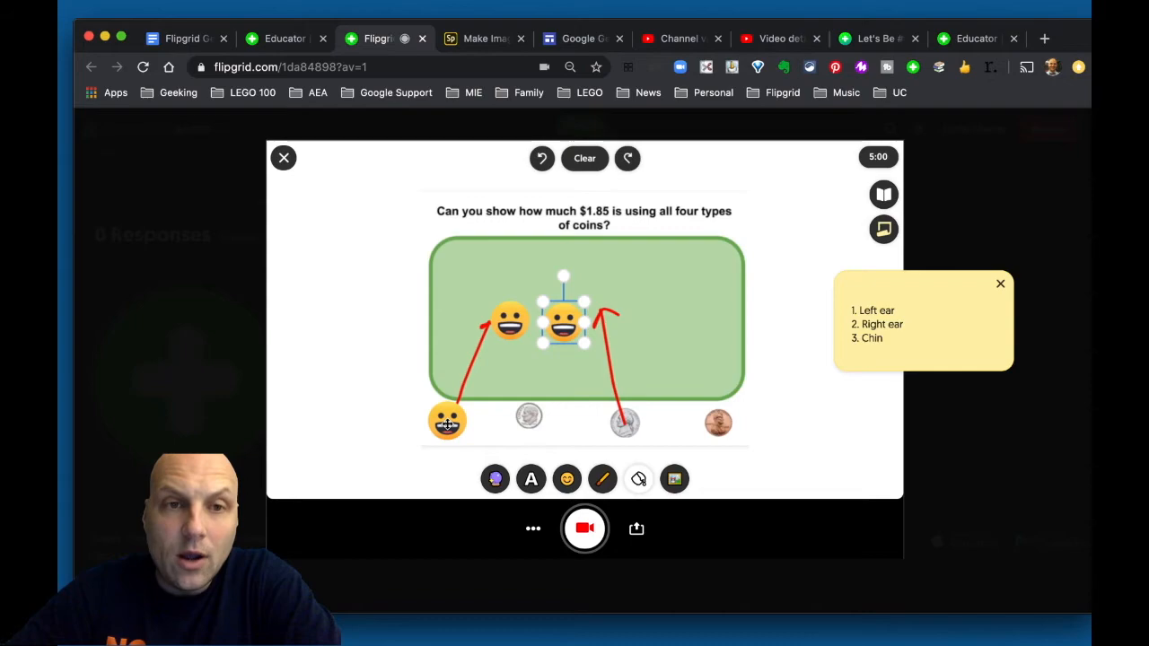
# Close the video recorder and switch to the educator's Topic Details page for "11. Stickers".
pyautogui.click(284, 159)
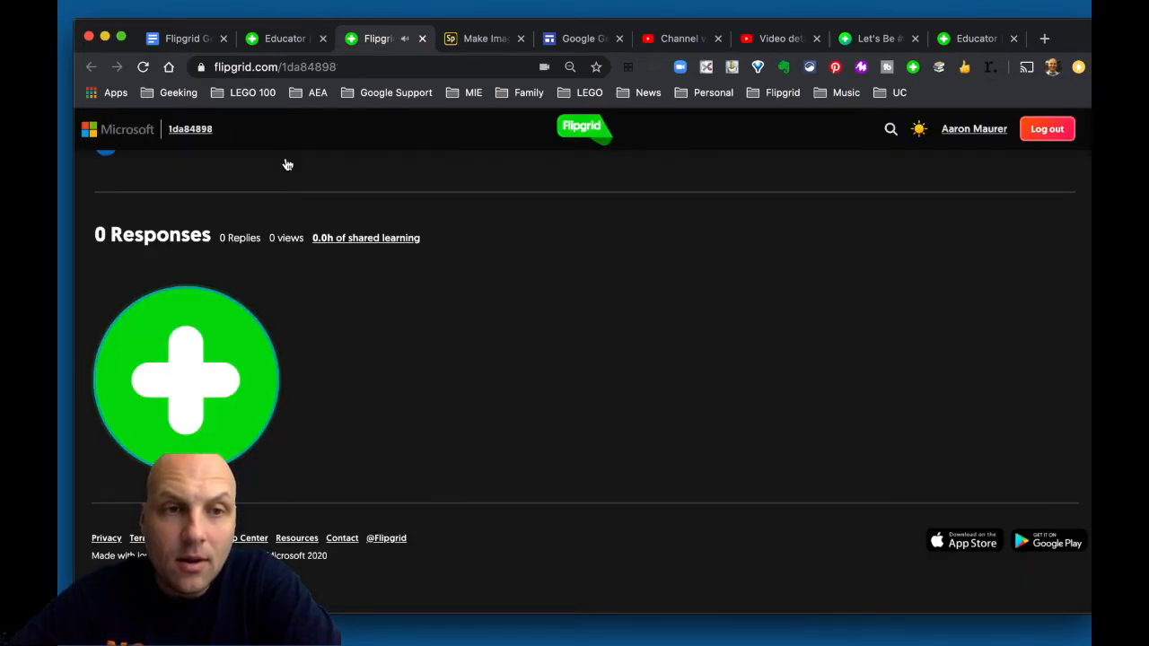
pyautogui.click(286, 39)
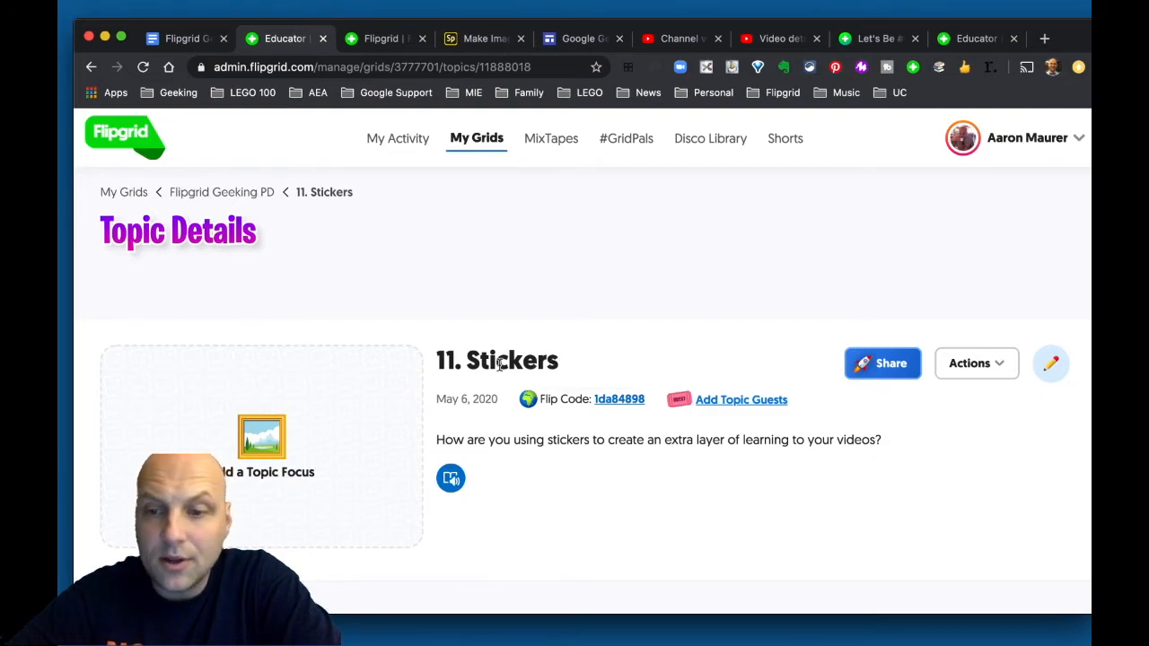